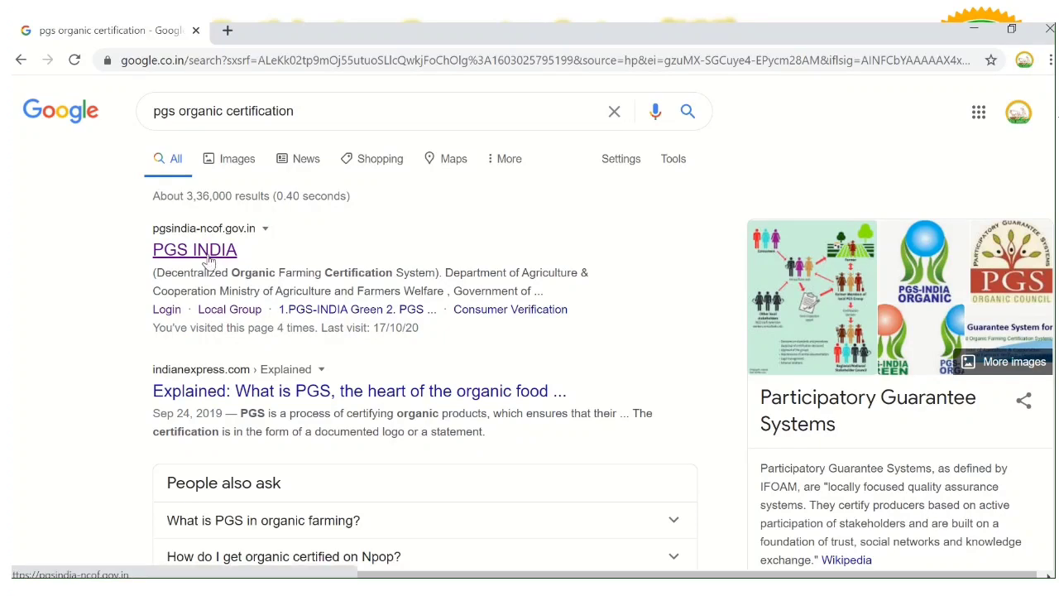
# Open the PGS INDIA site from the search results and go to its LOGIN page
pyautogui.click(208, 259)
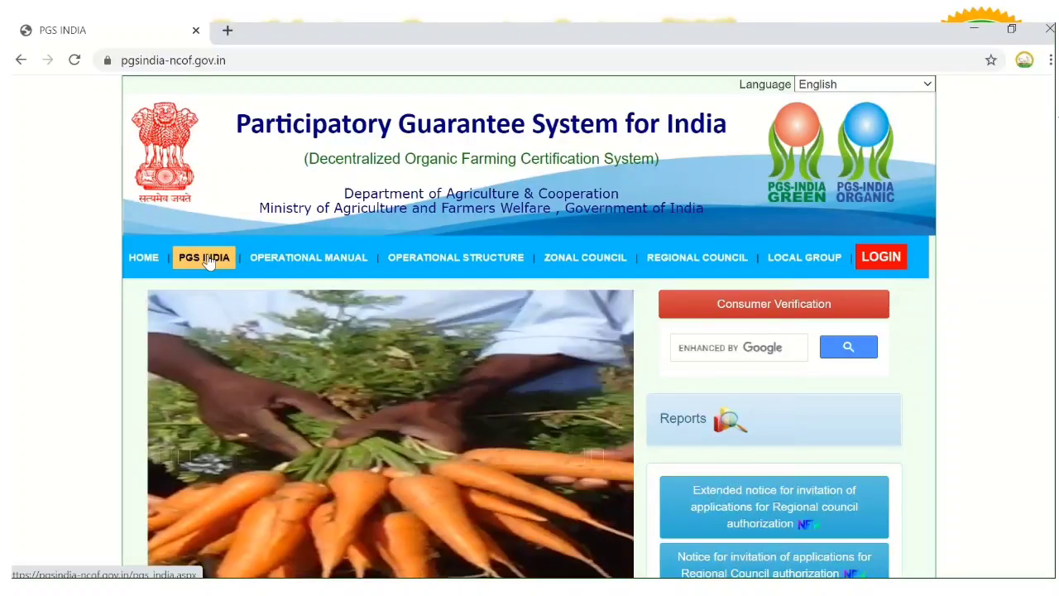
pyautogui.moveTo(285, 271)
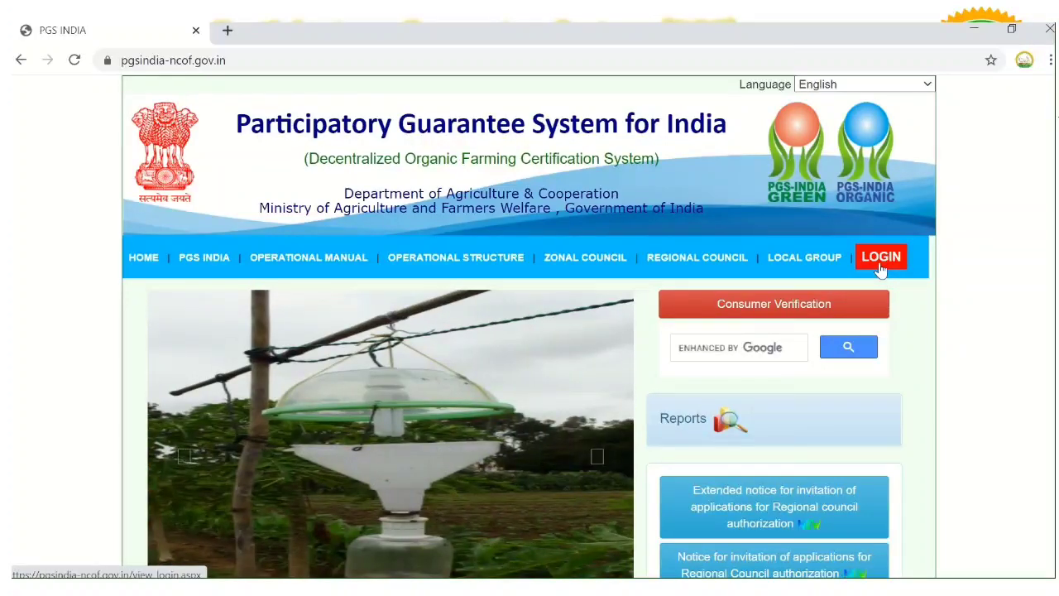
pyautogui.click(880, 269)
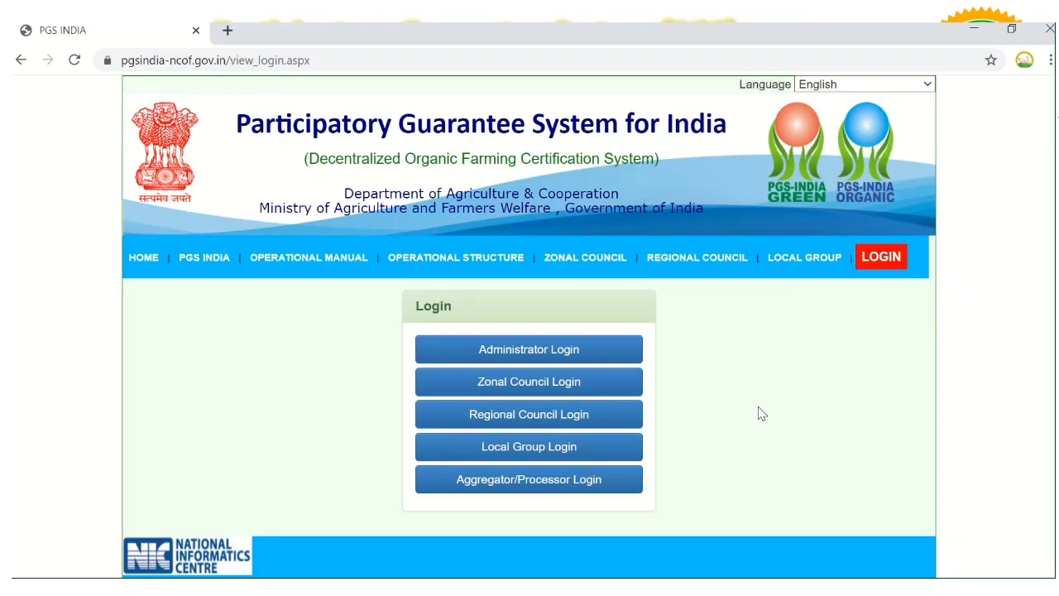
# Choose Local Group Login and start a new registration via 'Register as New Group'
pyautogui.click(607, 452)
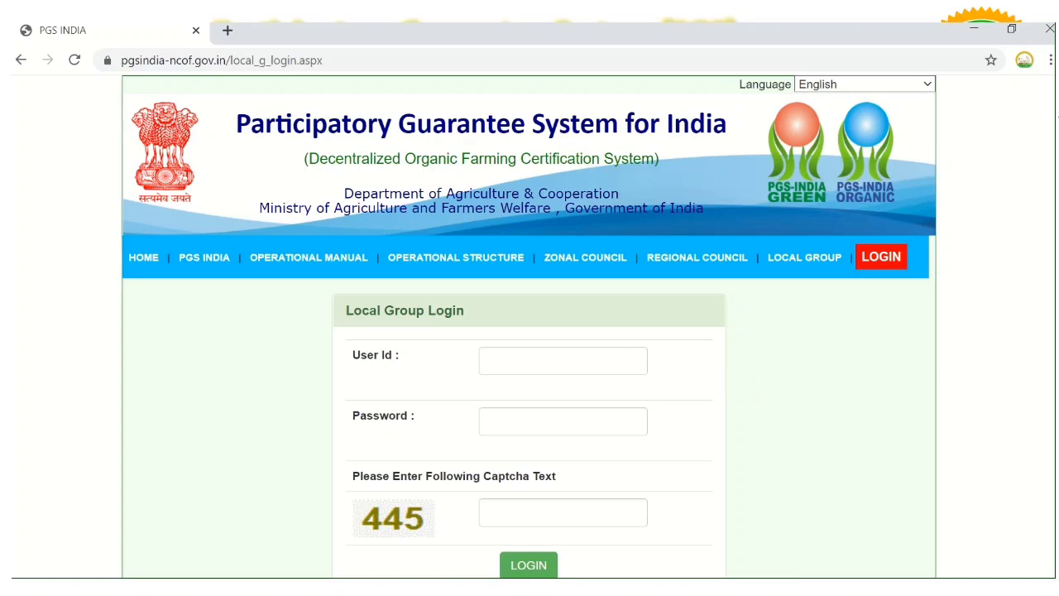
pyautogui.scroll(-3, 768, 421)
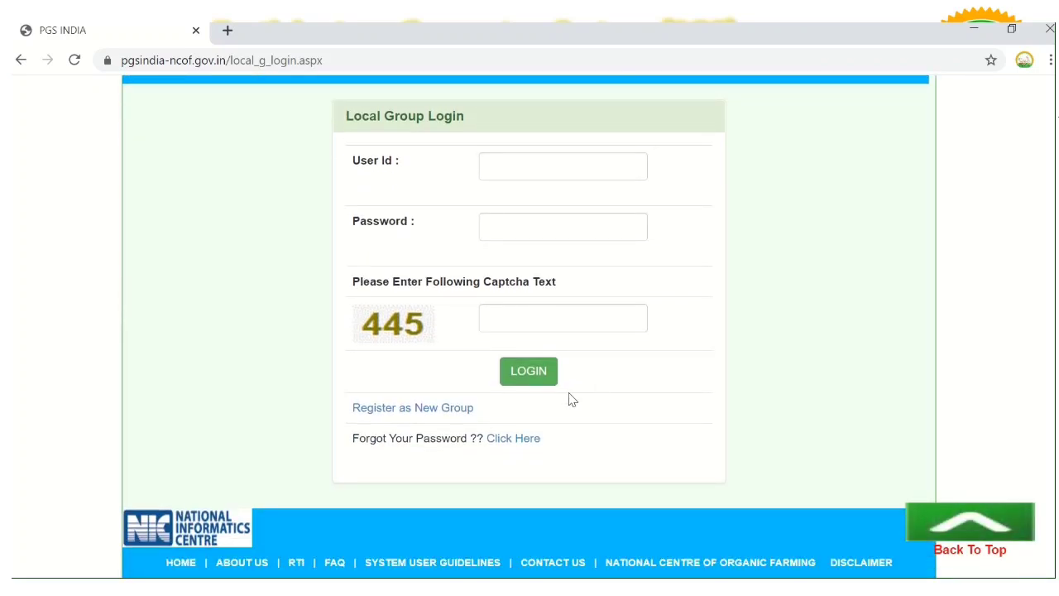
pyautogui.click(432, 410)
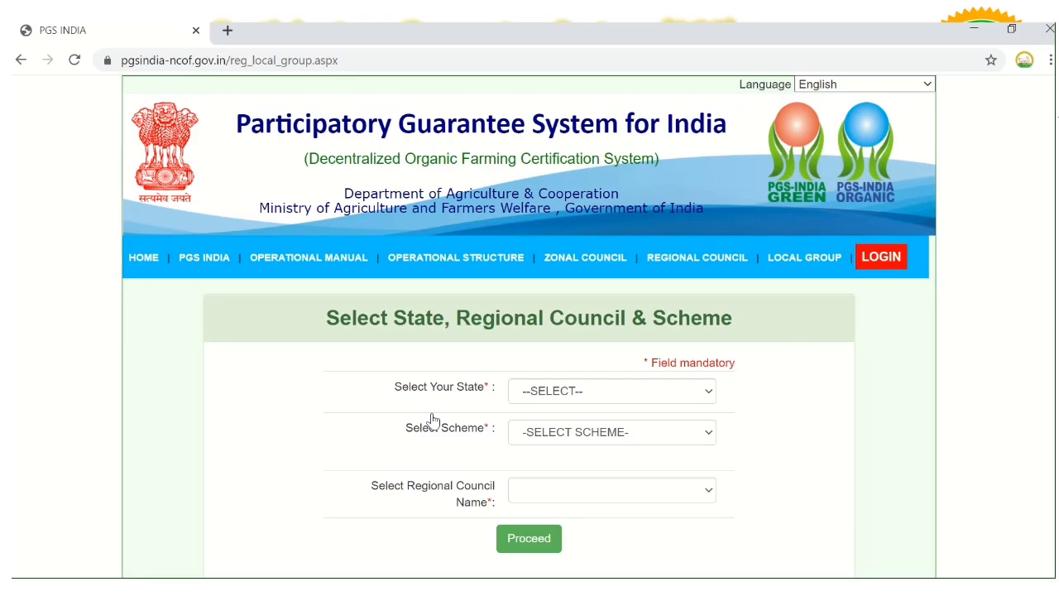
# Pick HARYANA as the state and NON-SCHEME as the scheme
pyautogui.click(546, 399)
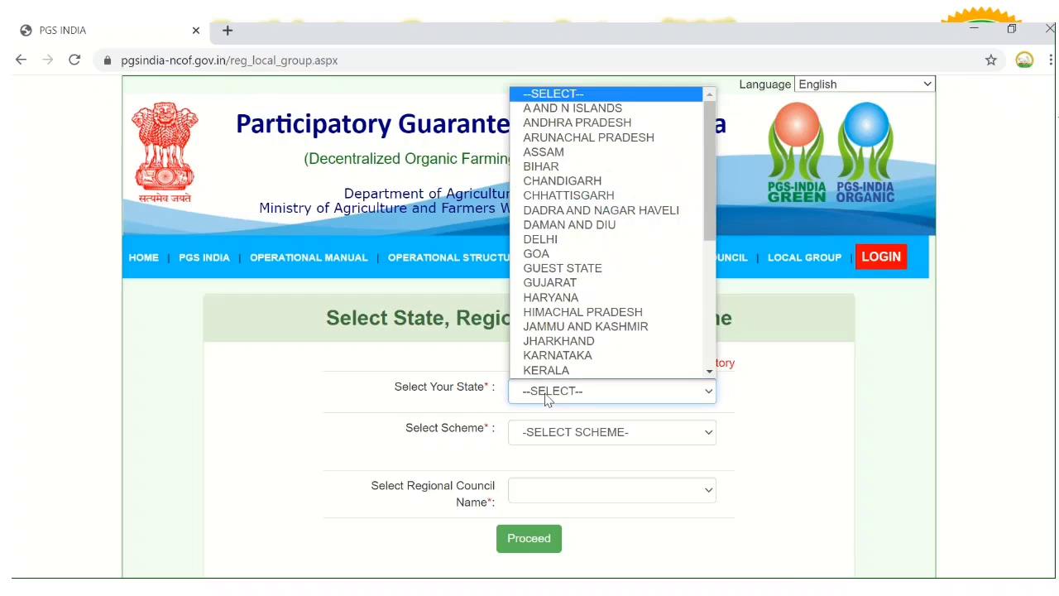
pyautogui.click(554, 298)
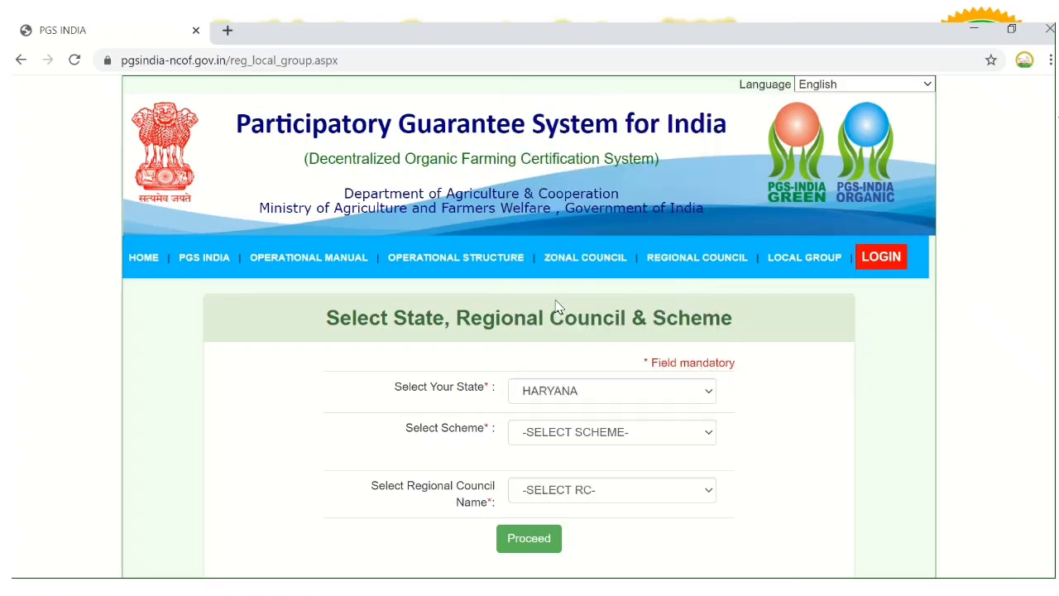
pyautogui.click(561, 430)
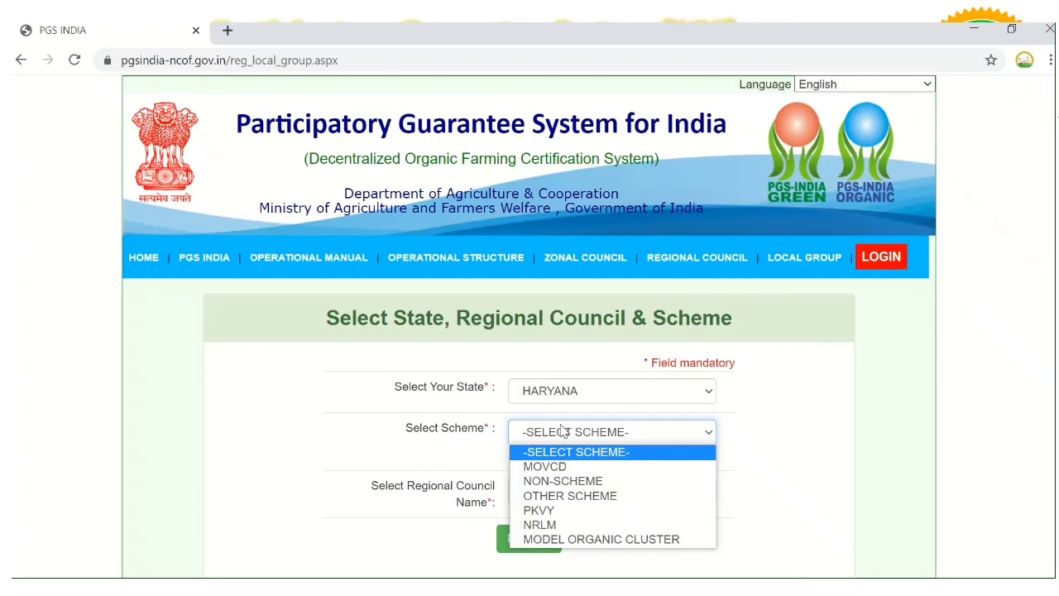
pyautogui.click(562, 482)
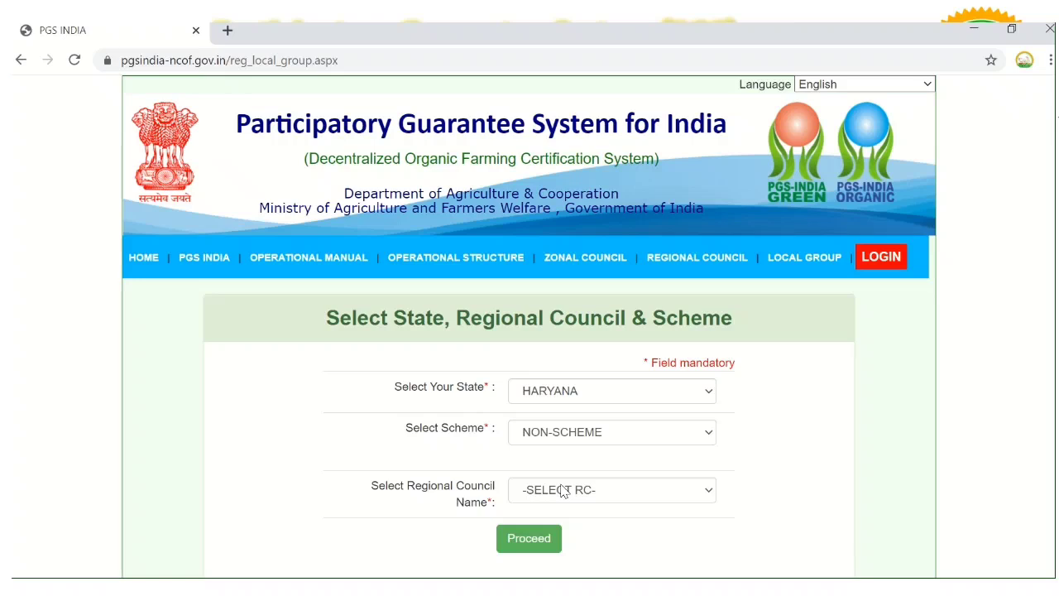
# Browse the regional council list and select CHETNA VIKAS SWARAJYA TRUST, BULANDSHAHAR (ACTIVE)
pyautogui.click(562, 489)
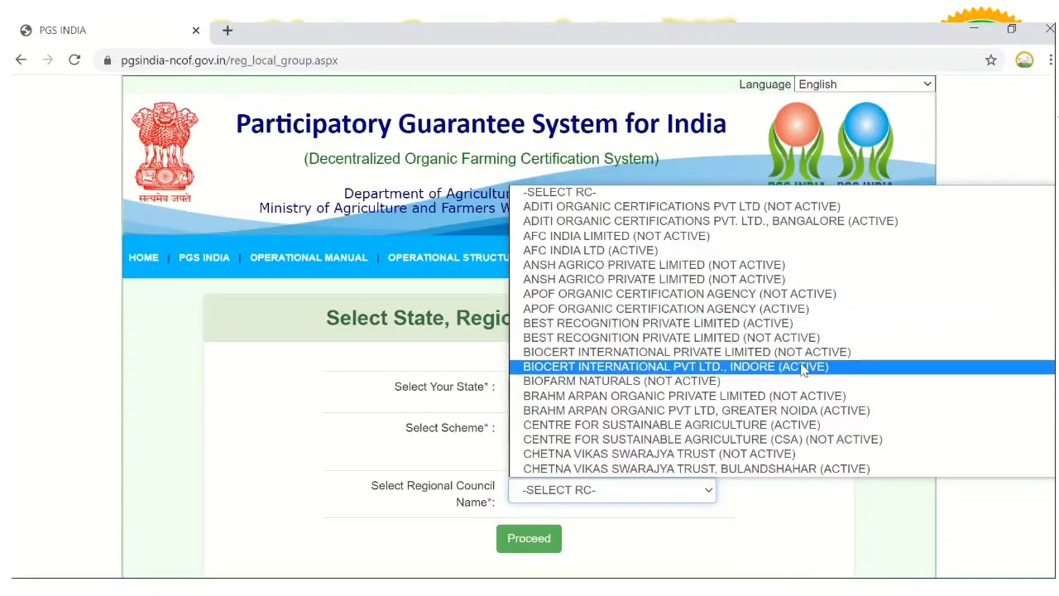
pyautogui.press('Down')
pyautogui.press('Down')
pyautogui.press('Down')
pyautogui.press('Down')
pyautogui.press('Down')
pyautogui.press('Down')
pyautogui.press('Down')
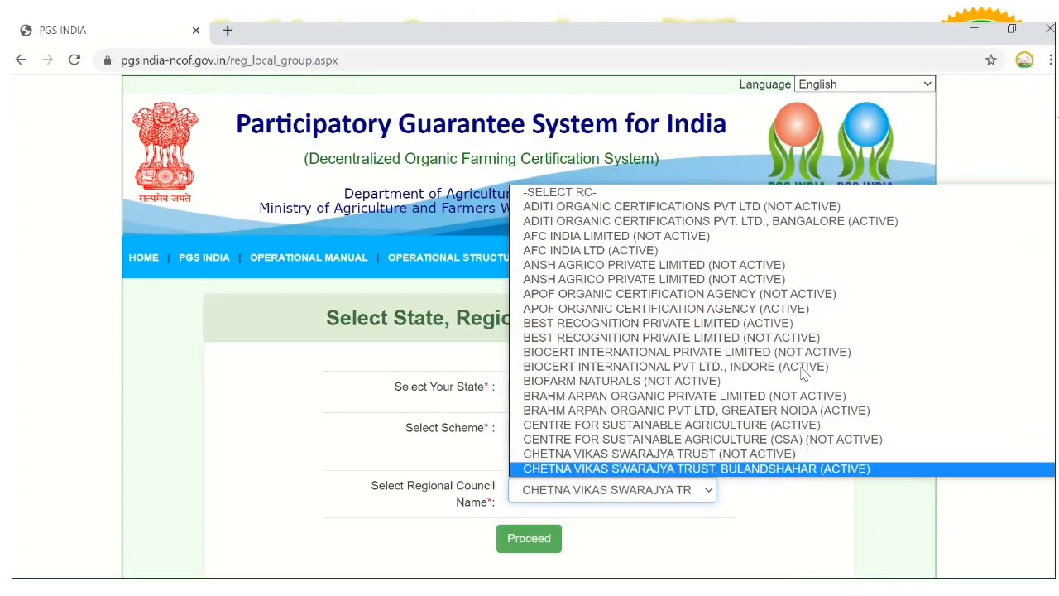
pyautogui.press('Down')
pyautogui.press('Down')
pyautogui.press('Down')
pyautogui.press('Down')
pyautogui.press('Down')
pyautogui.press('Down')
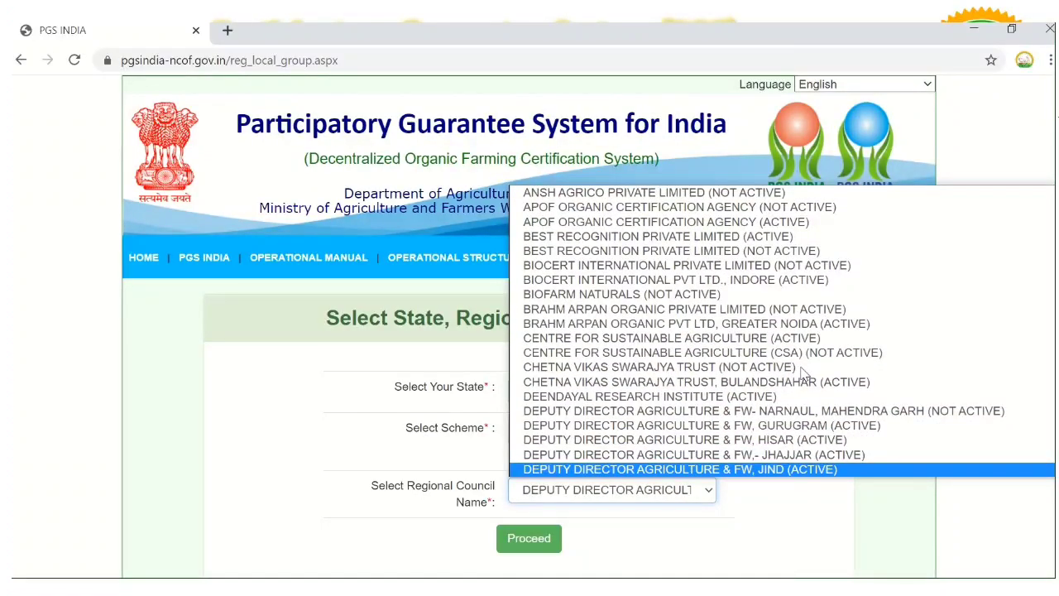
pyautogui.press('Up')
pyautogui.press('Up')
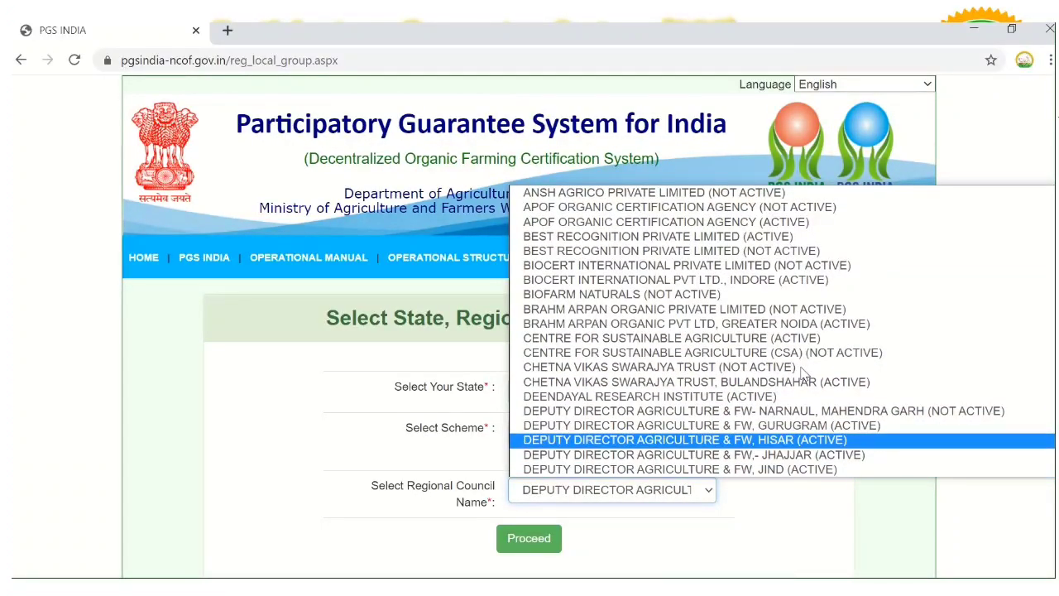
pyautogui.press('Down')
pyautogui.press('Down')
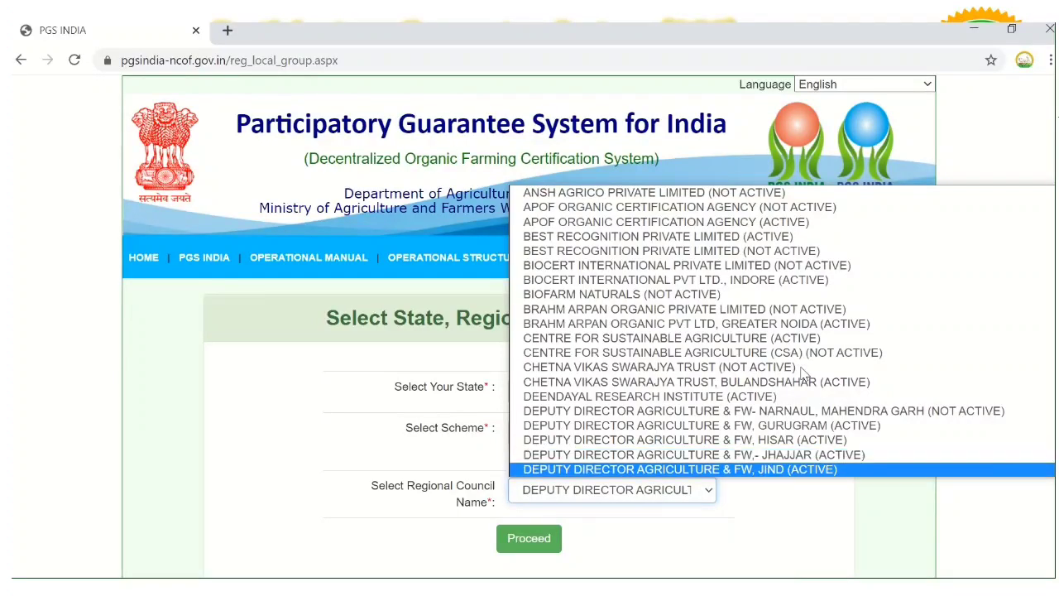
pyautogui.press('Up')
pyautogui.press('Up')
pyautogui.press('Up')
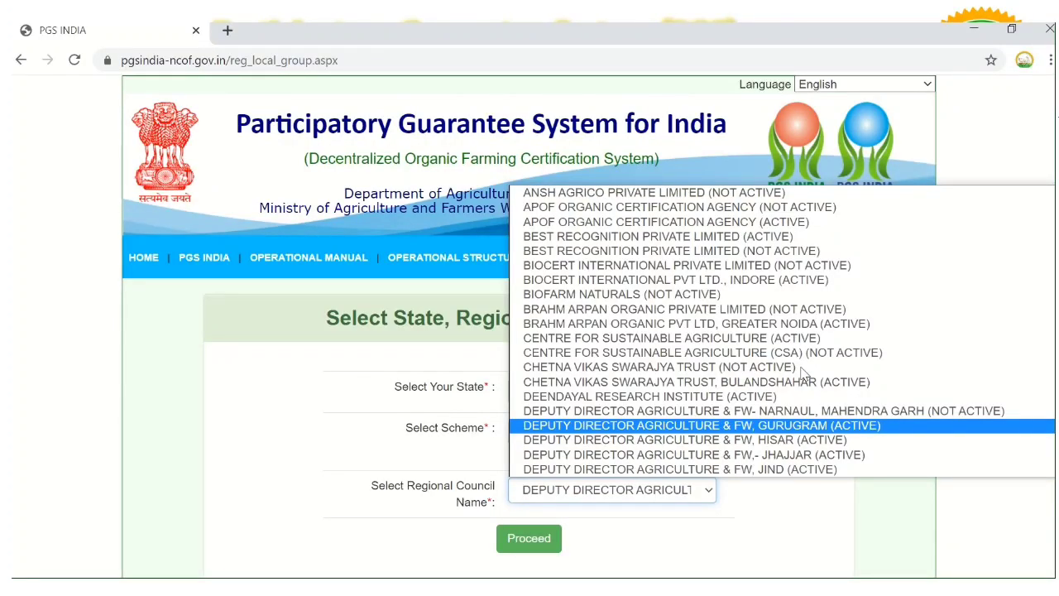
pyautogui.press('Up')
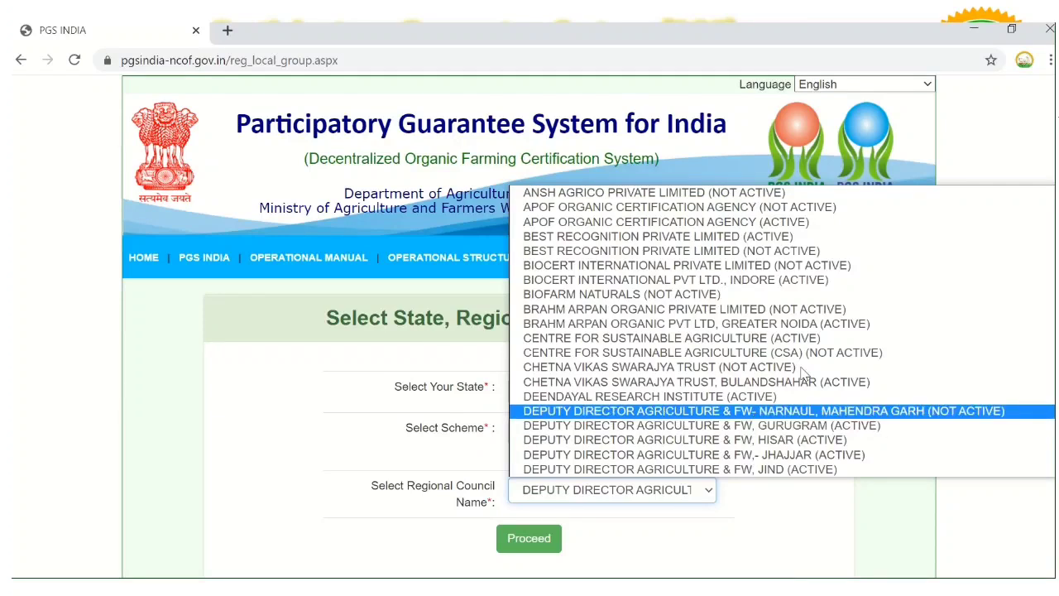
pyautogui.press('Up')
pyautogui.press('Up')
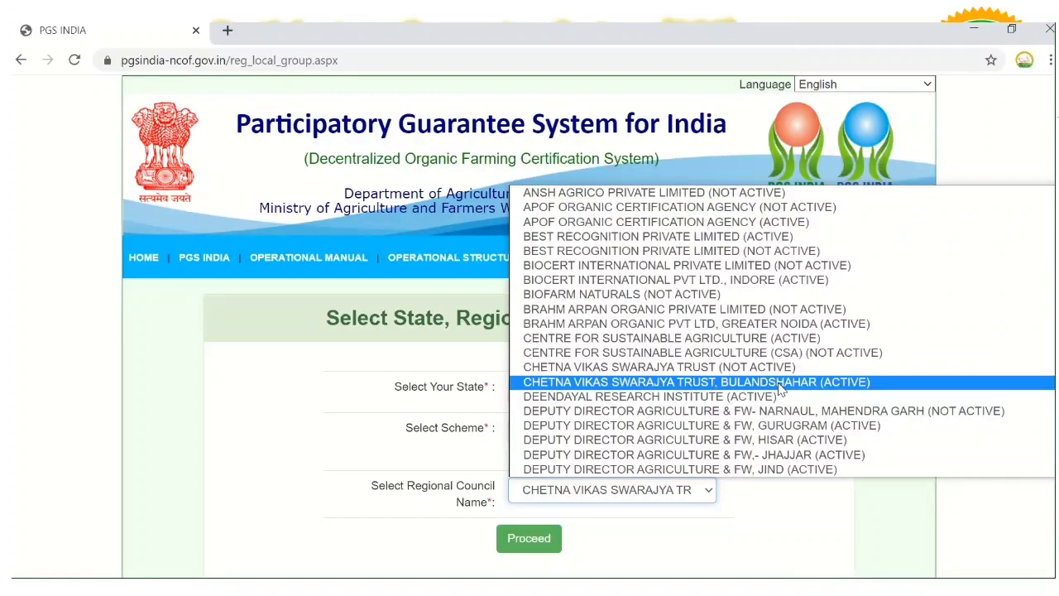
pyautogui.click(779, 384)
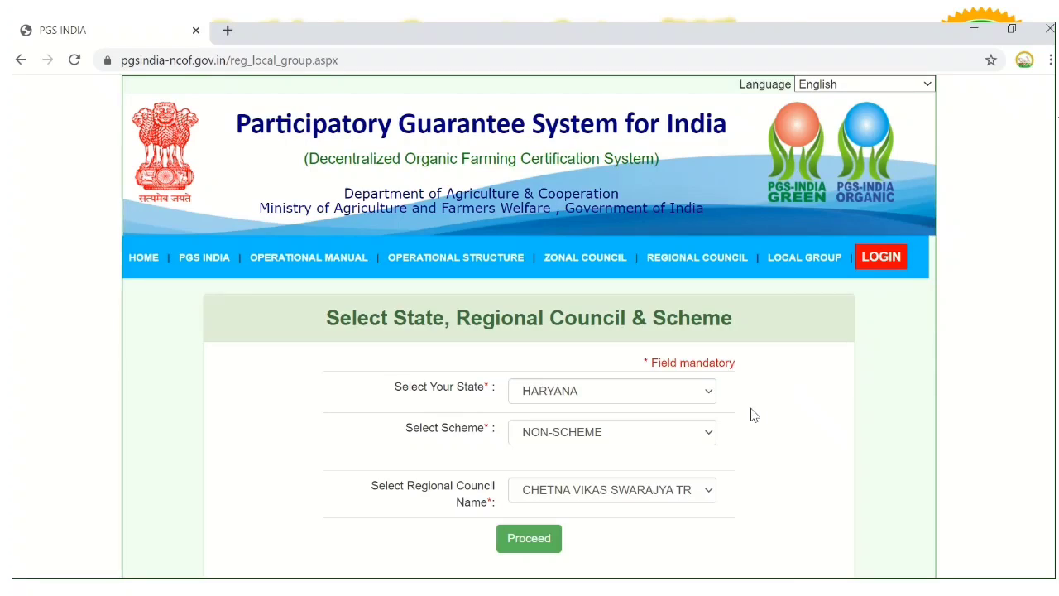
# Proceed to Group Details and enter the group name DESI JAMIDAR
pyautogui.click(534, 545)
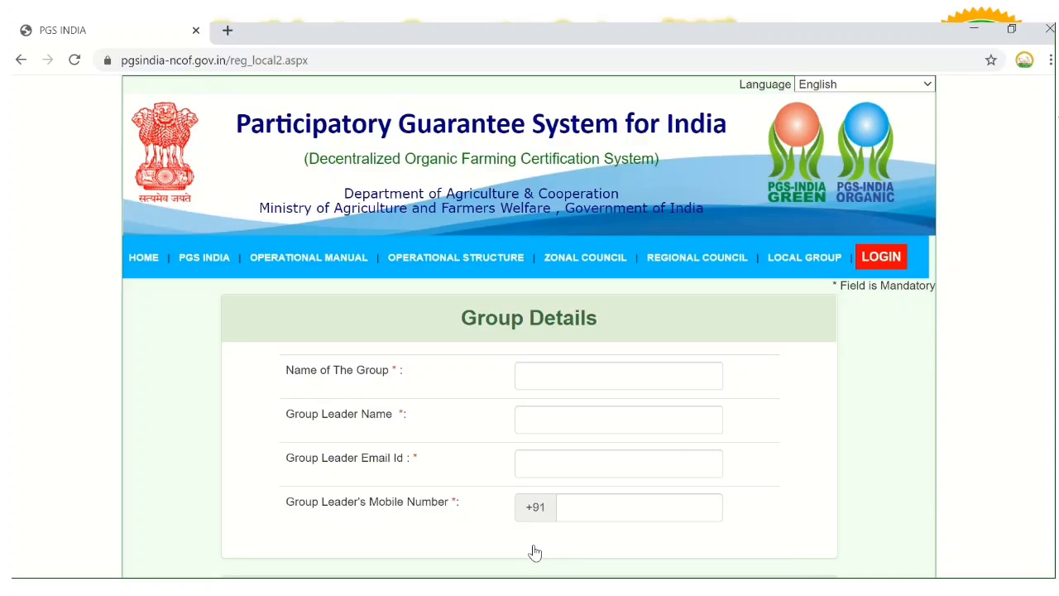
pyautogui.click(552, 379)
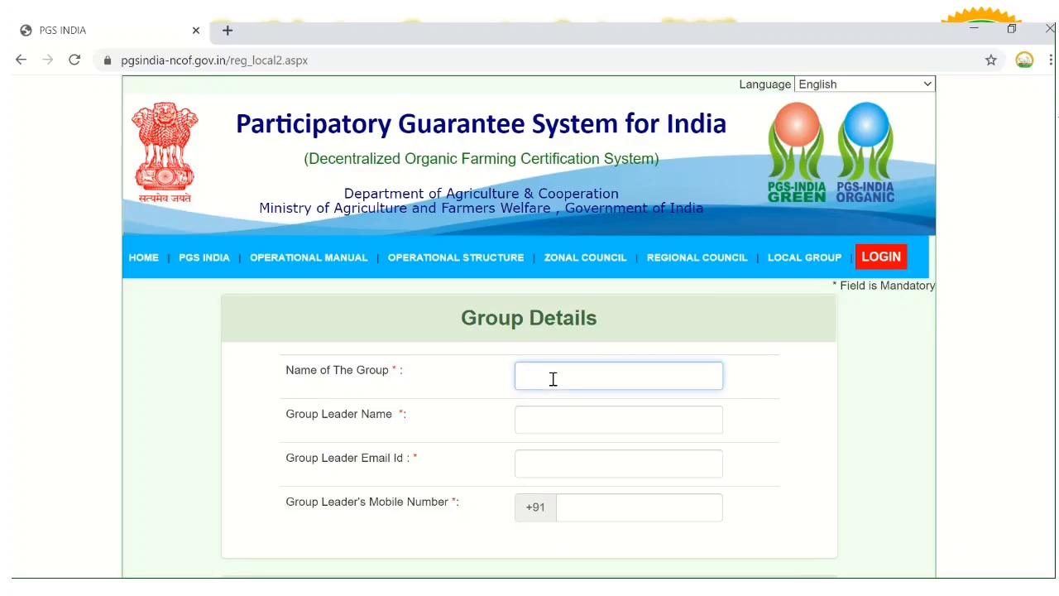
pyautogui.write('DESTJAM')
pyautogui.write('IDAR')
# Fill in the group leader's name, e-mail address and mobile number
pyautogui.click(553, 421)
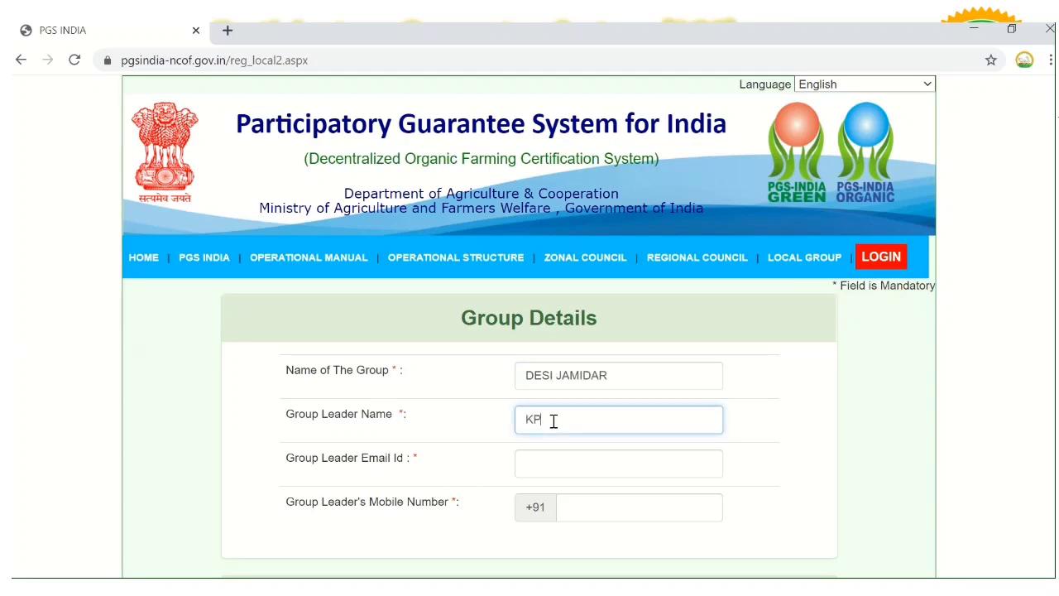
pyautogui.click(553, 462)
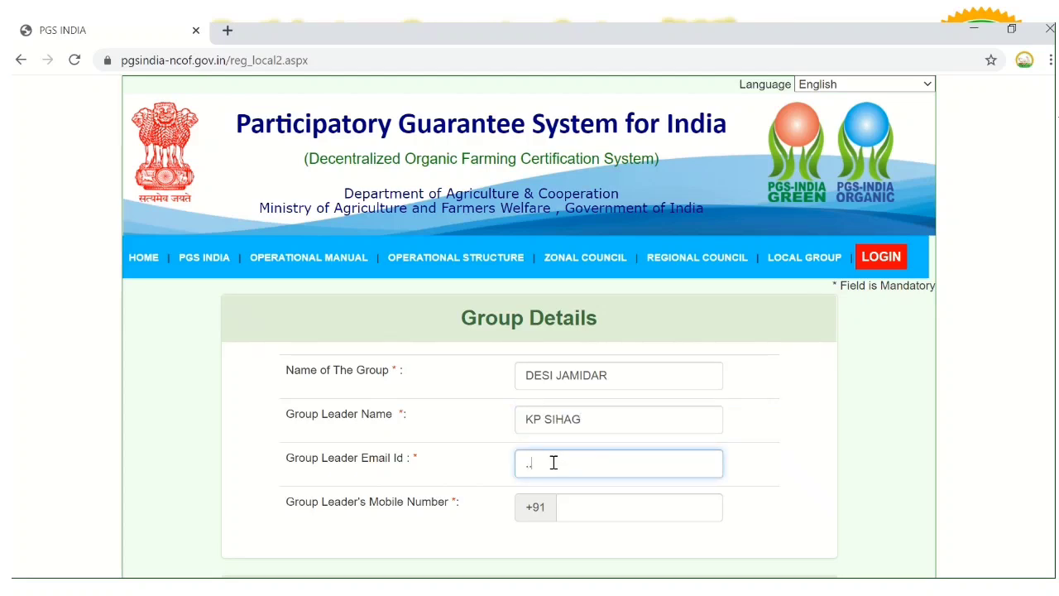
pyautogui.click(574, 502)
pyautogui.write('0')
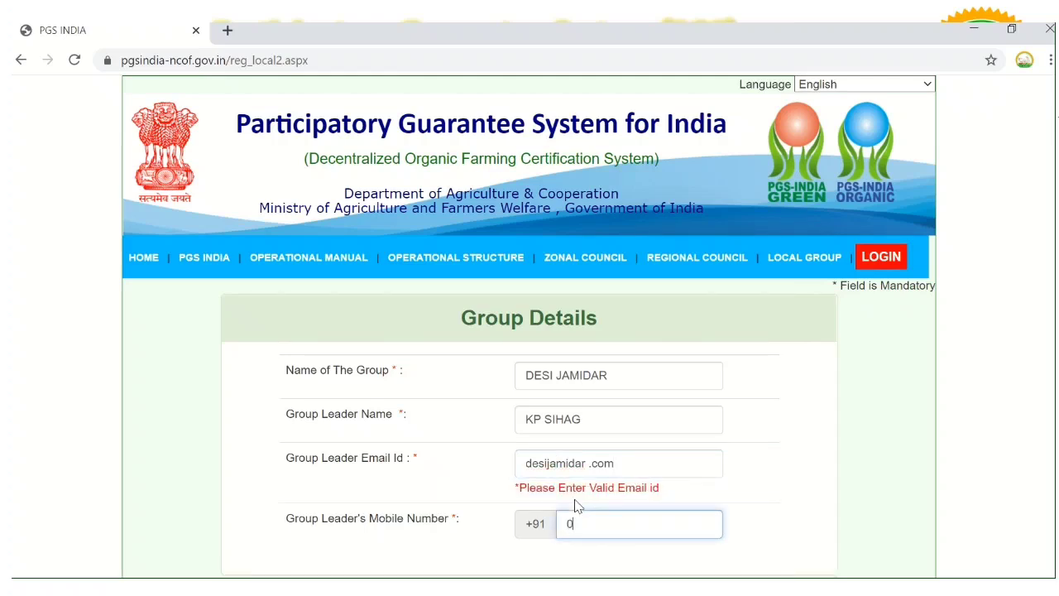
pyautogui.write('000000000')
pyautogui.scroll(-2, 1032, 251)
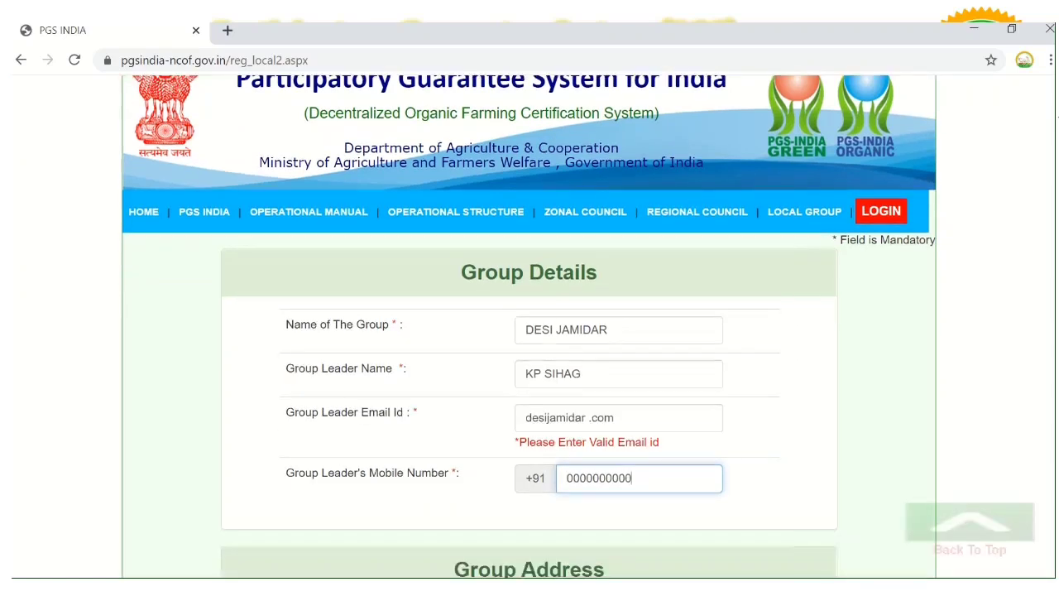
pyautogui.scroll(-2, 1033, 251)
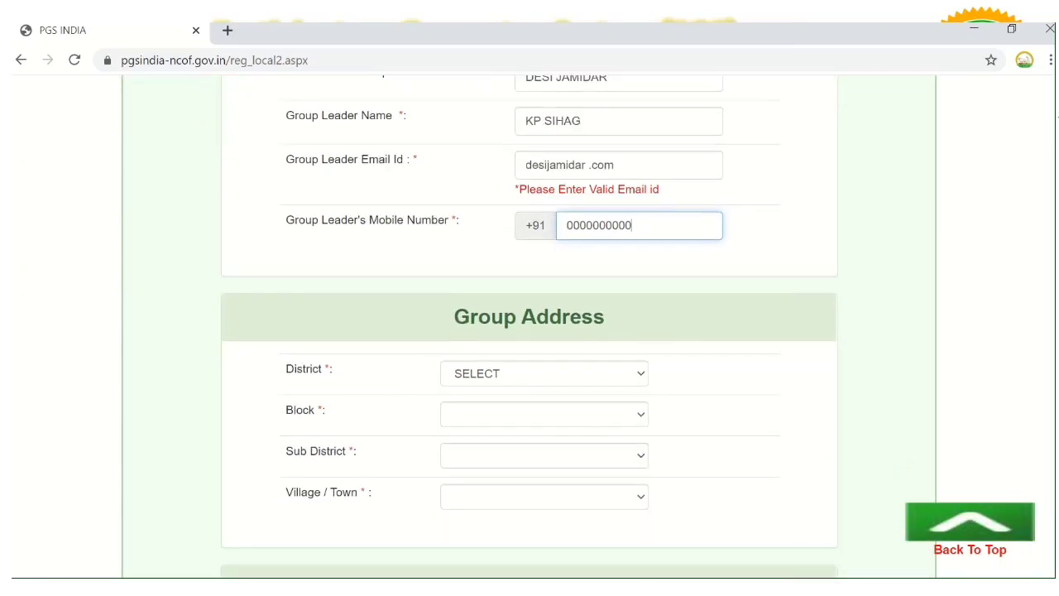
# Set the group address district to BHIWANI and block to BAWANI KHERA
pyautogui.click(555, 381)
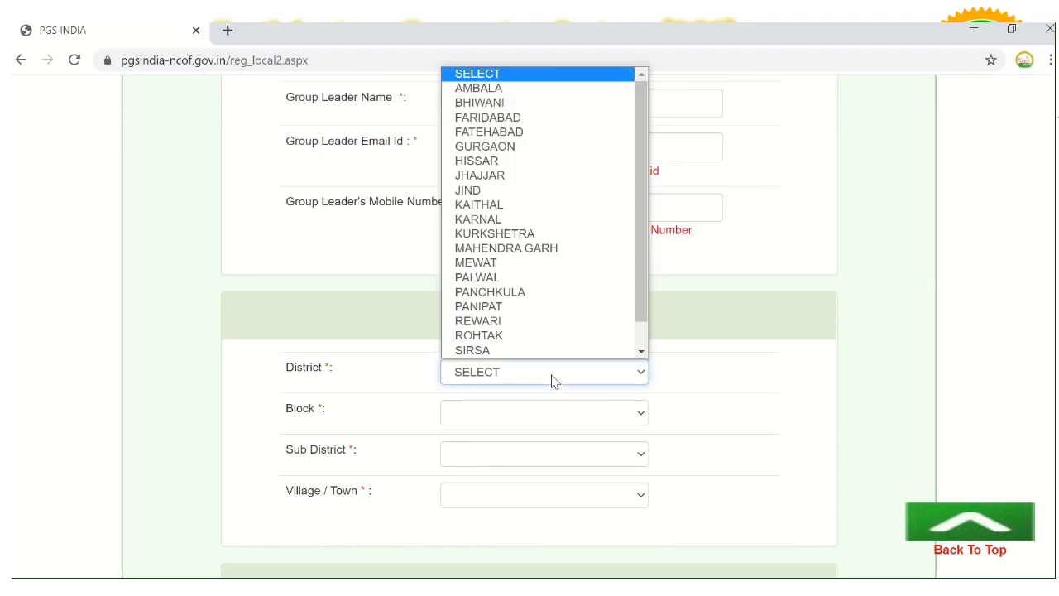
pyautogui.click(514, 104)
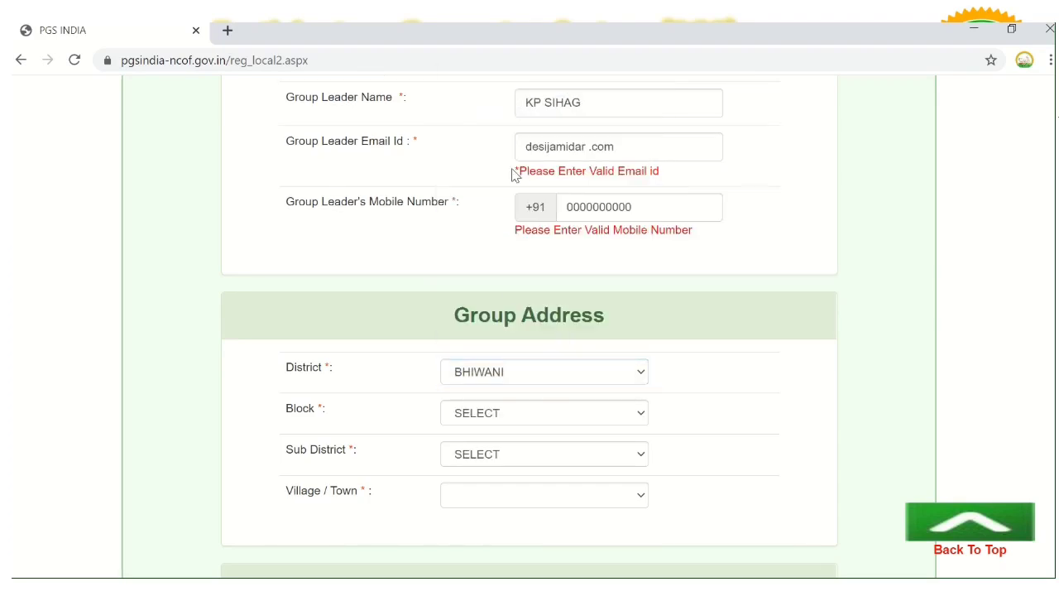
pyautogui.click(513, 415)
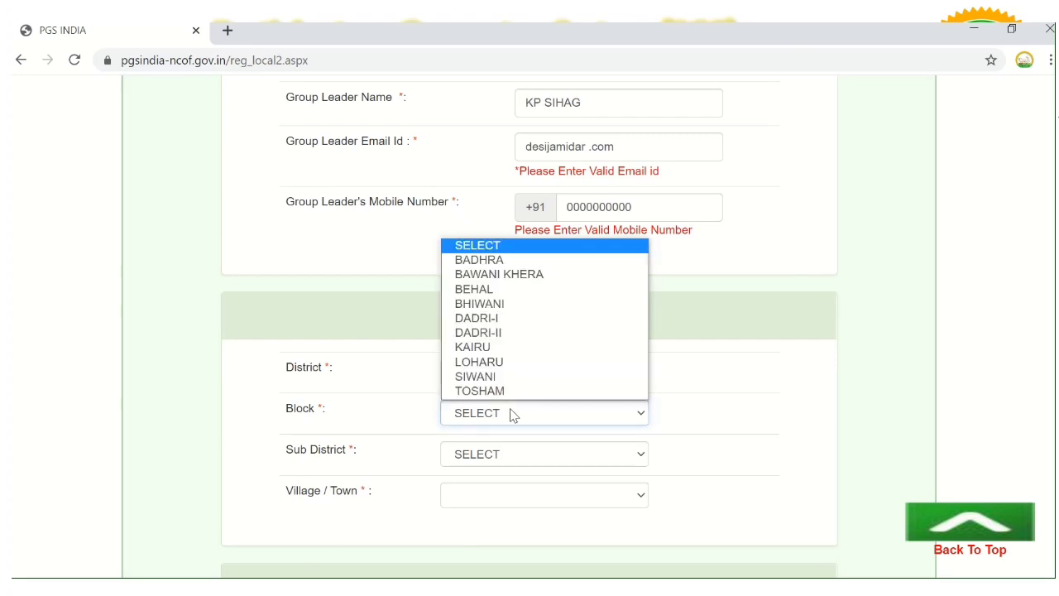
pyautogui.click(502, 275)
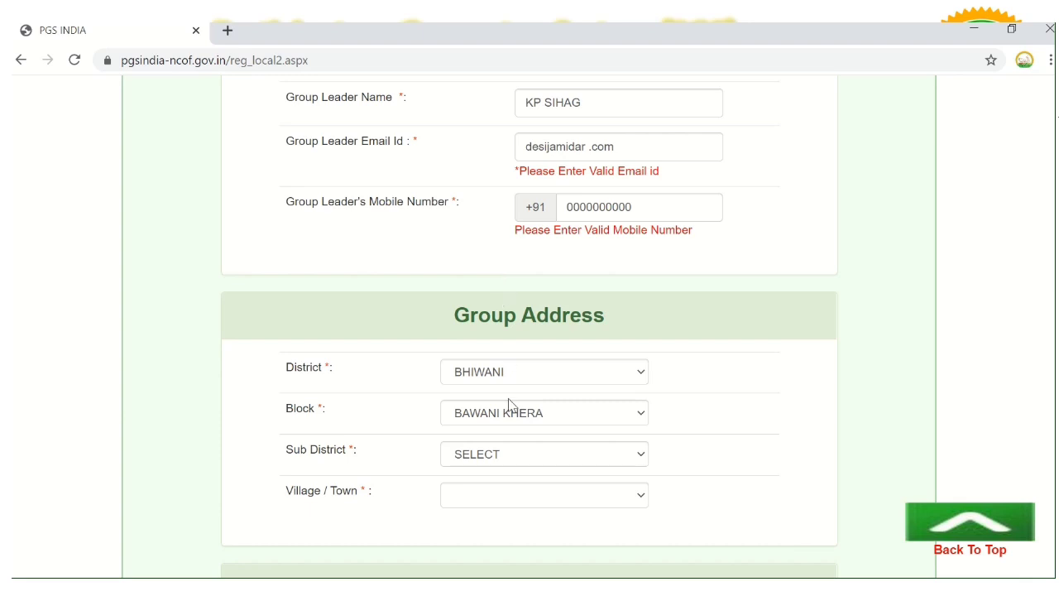
# Choose Bawani Khera as the sub district and Paposa as the village/town
pyautogui.click(510, 454)
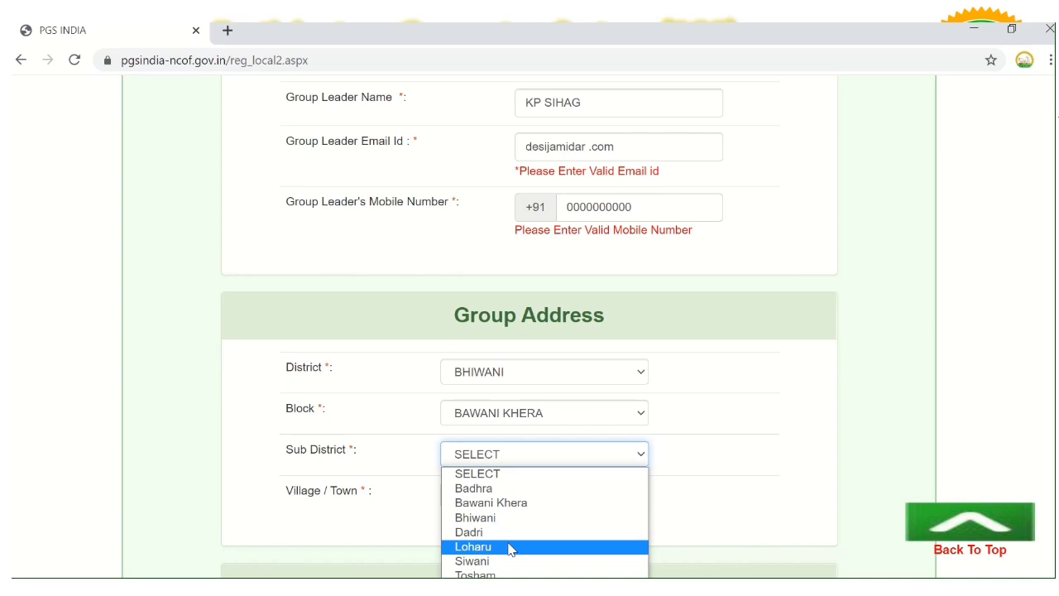
pyautogui.press('Down')
pyautogui.press('Down')
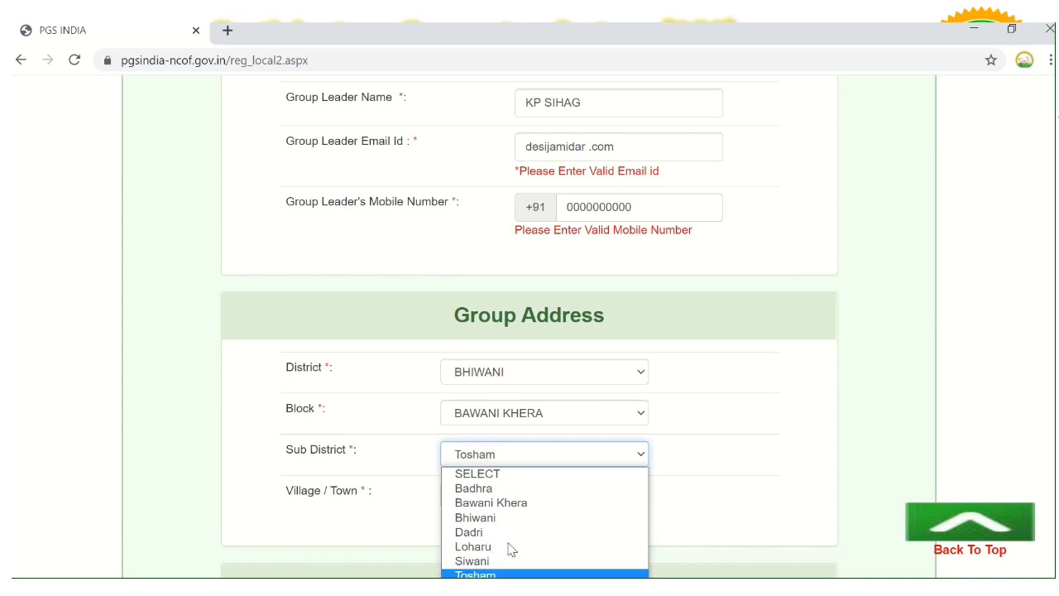
pyautogui.click(508, 502)
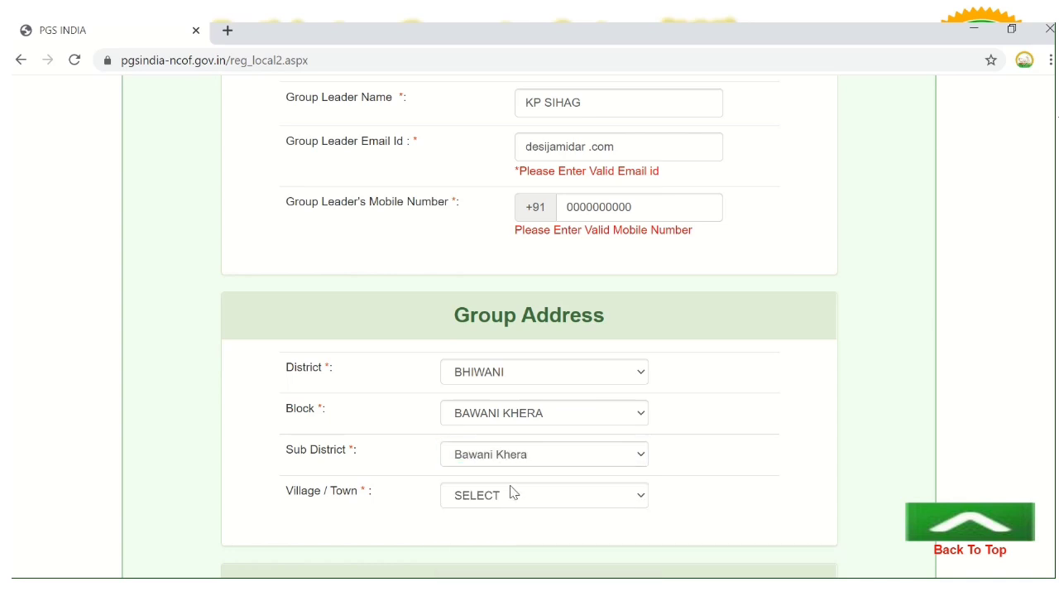
pyautogui.click(512, 493)
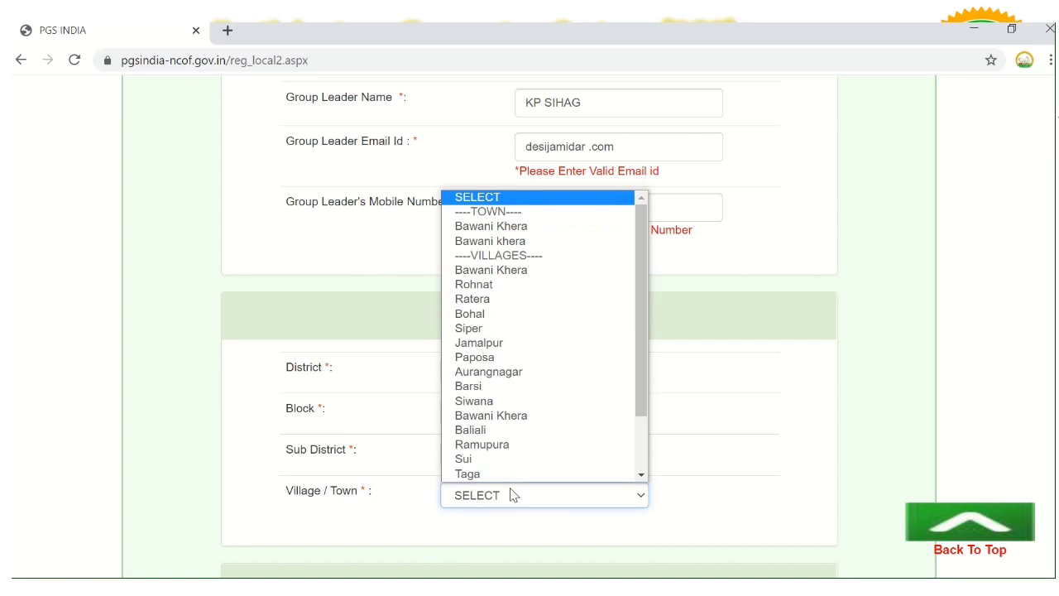
pyautogui.click(501, 358)
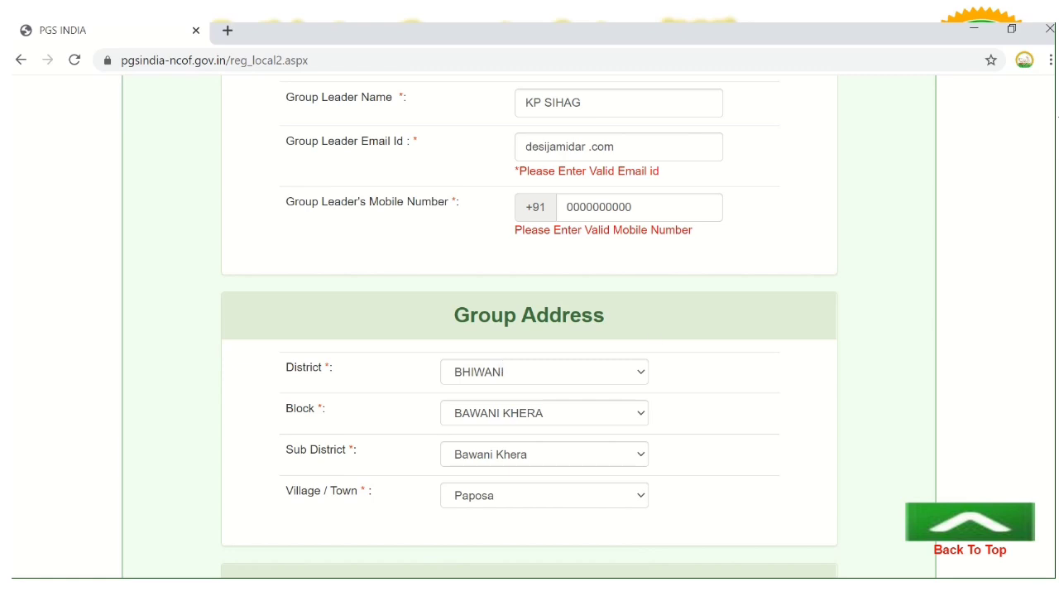
pyautogui.scroll(-4, 870, 416)
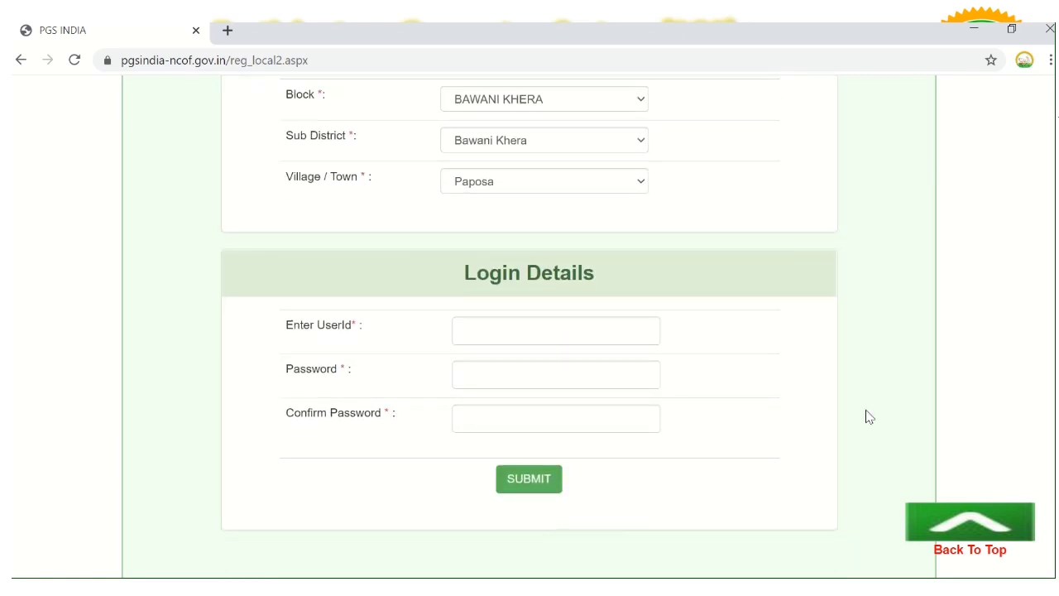
# Enter a user ID for the group, retyping it after validation flags it
pyautogui.click(620, 335)
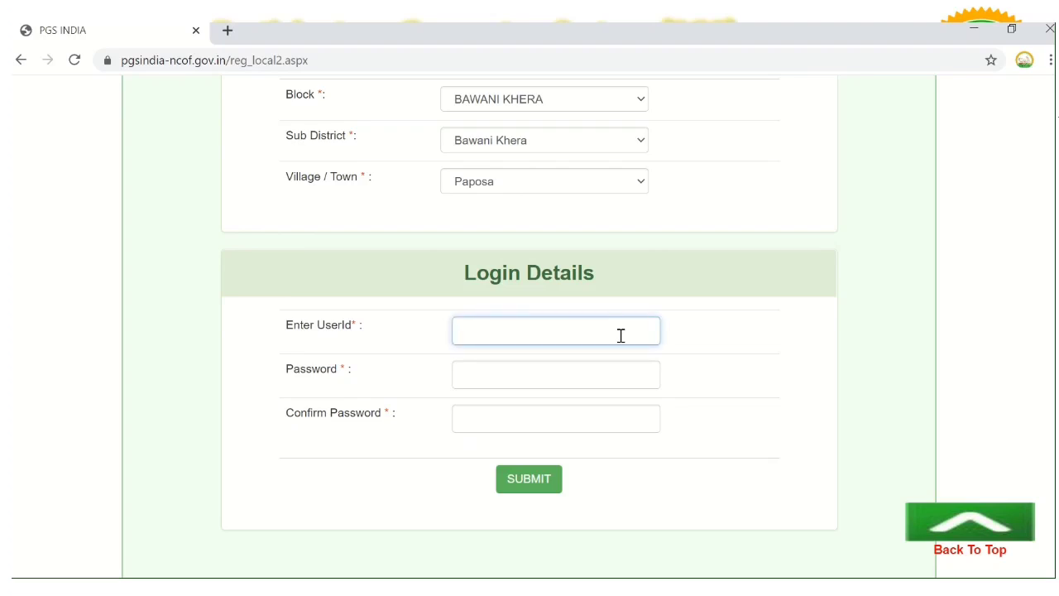
pyautogui.write('dfkkdkfd')
pyautogui.press('BackSpace')
pyautogui.press('BackSpace')
pyautogui.press('BackSpace')
pyautogui.press('BackSpace')
pyautogui.press('BackSpace')
pyautogui.press('BackSpace')
pyautogui.press('BackSpace')
pyautogui.press('BackSpace')
pyautogui.write('deisijamidar')
pyautogui.click(557, 387)
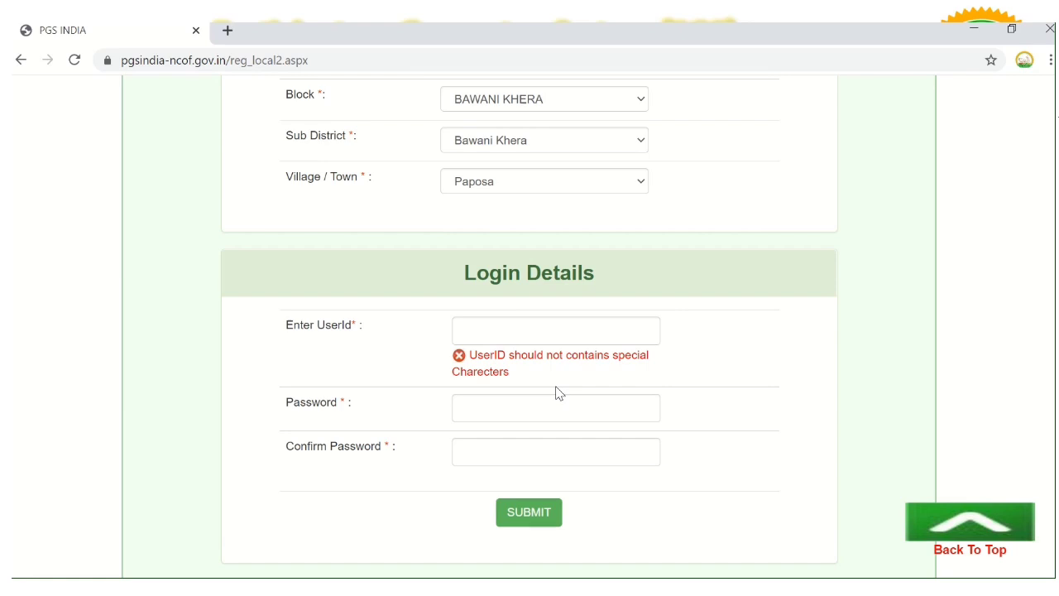
pyautogui.click(528, 333)
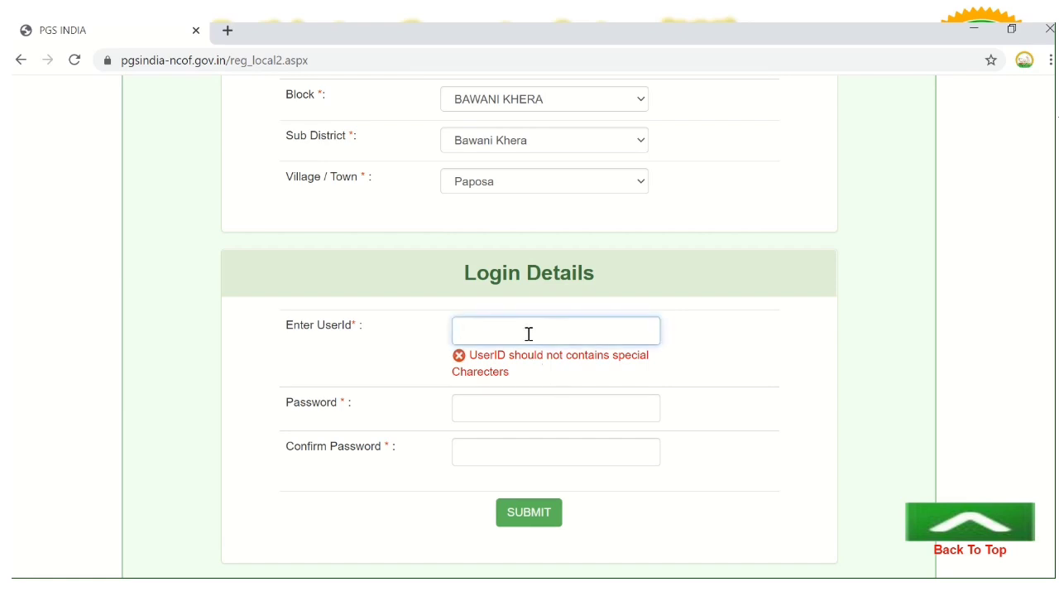
pyautogui.write('desijamidar')
# Enter the account password and its confirmation, correcting both entries
pyautogui.click(531, 408)
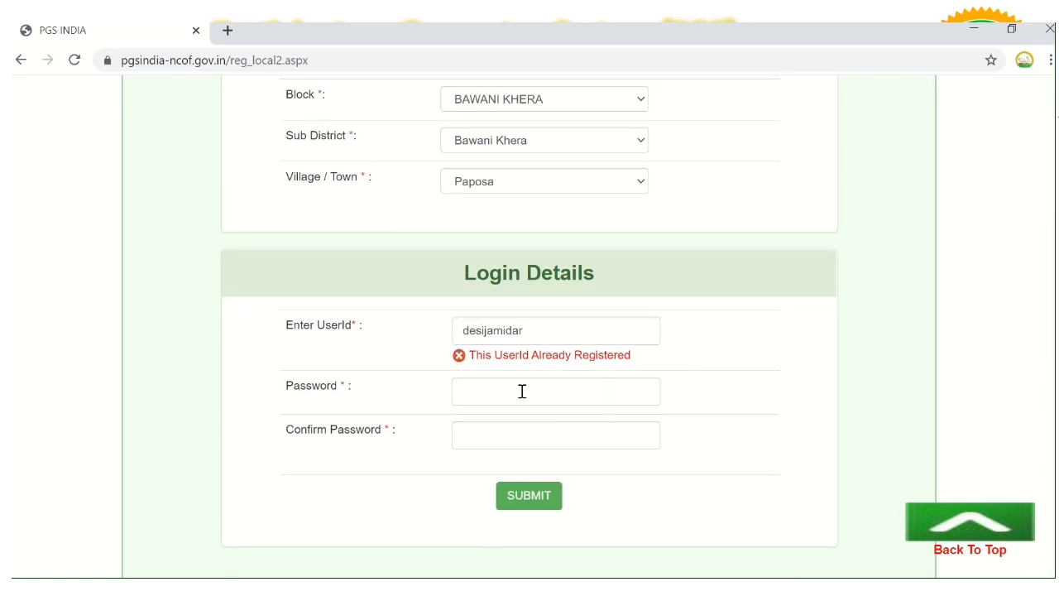
pyautogui.click(522, 391)
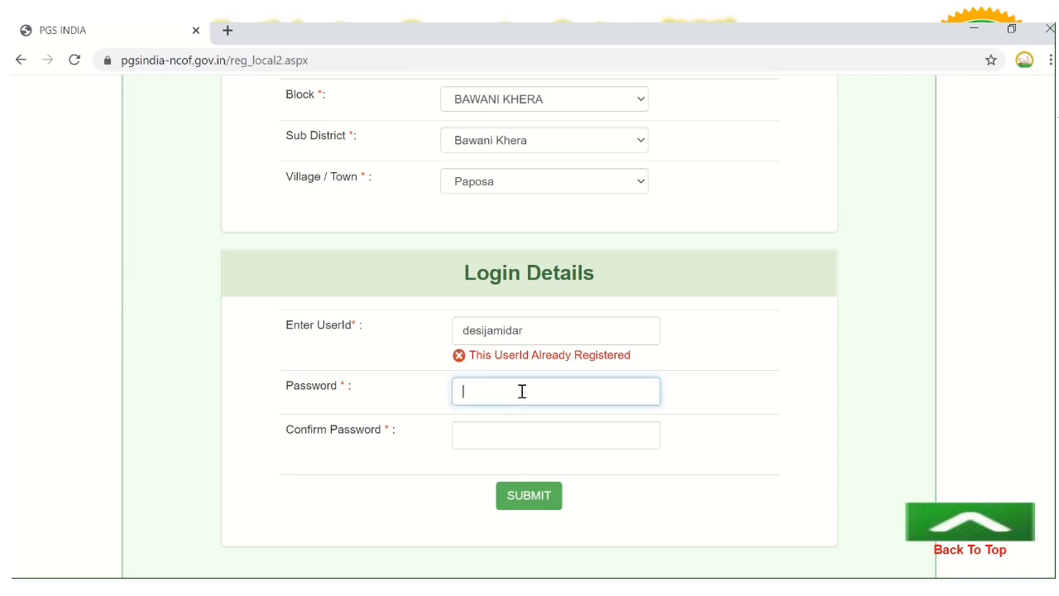
pyautogui.write('••••••••••')
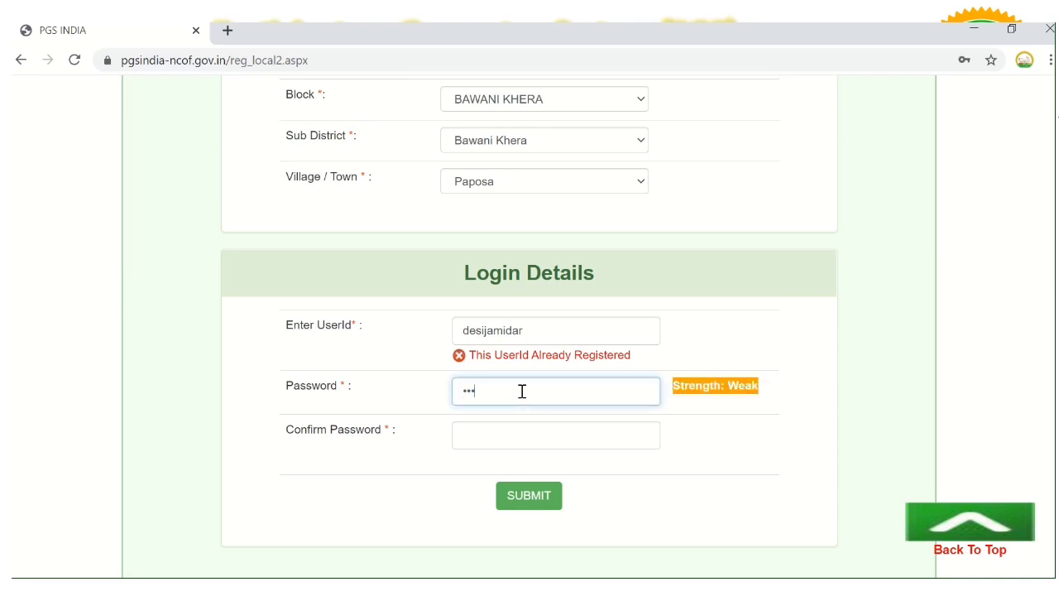
pyautogui.click(523, 426)
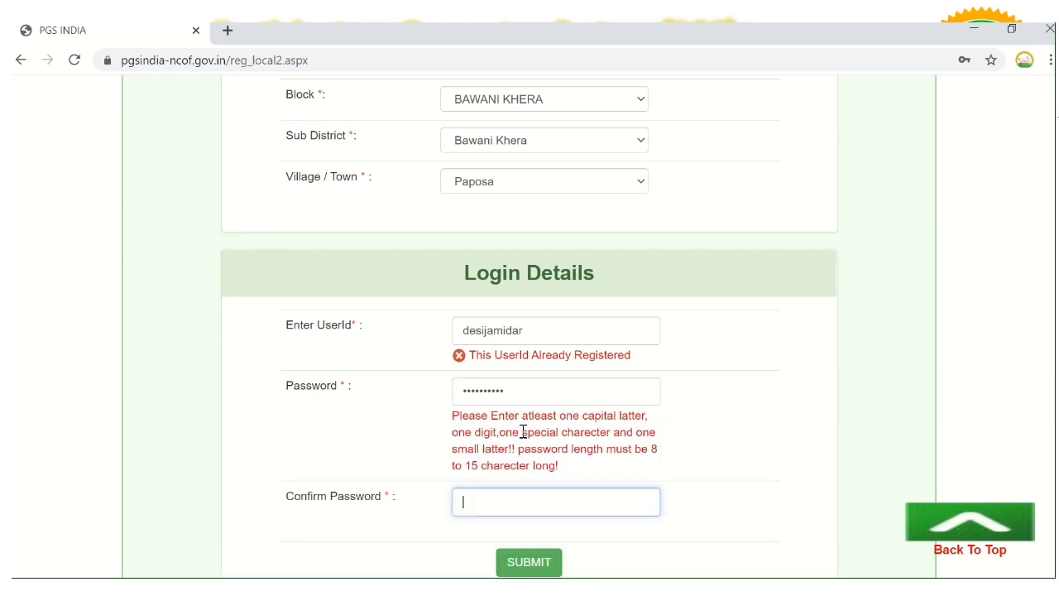
pyautogui.write('•••••••••••••')
pyautogui.click(510, 398)
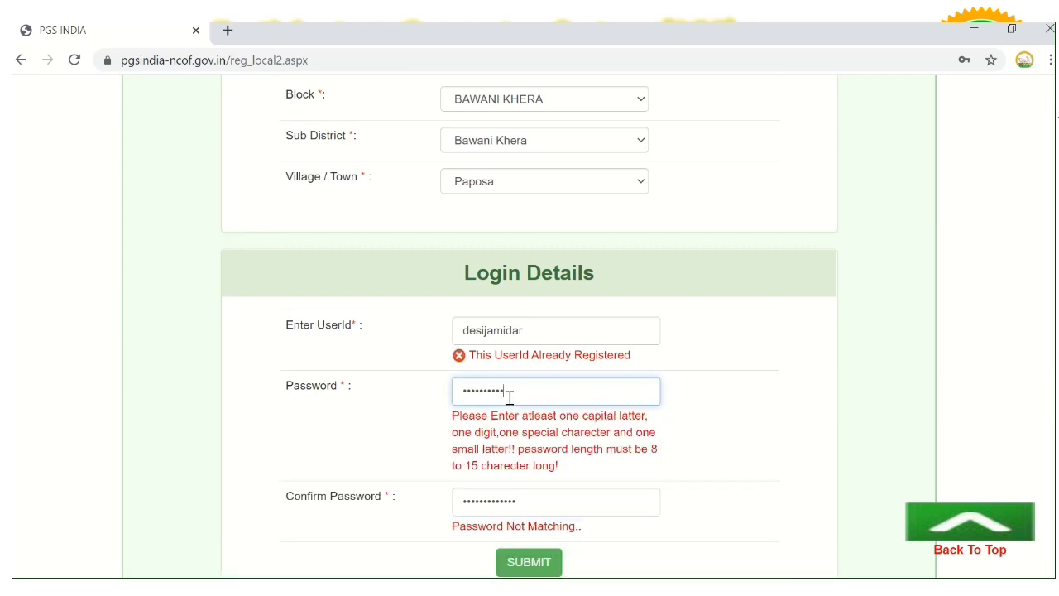
pyautogui.press('BackSpace')
pyautogui.press('BackSpace')
pyautogui.press('BackSpace')
pyautogui.press('BackSpace')
pyautogui.press('BackSpace')
pyautogui.press('BackSpace')
pyautogui.press('BackSpace')
pyautogui.press('BackSpace')
pyautogui.press('BackSpace')
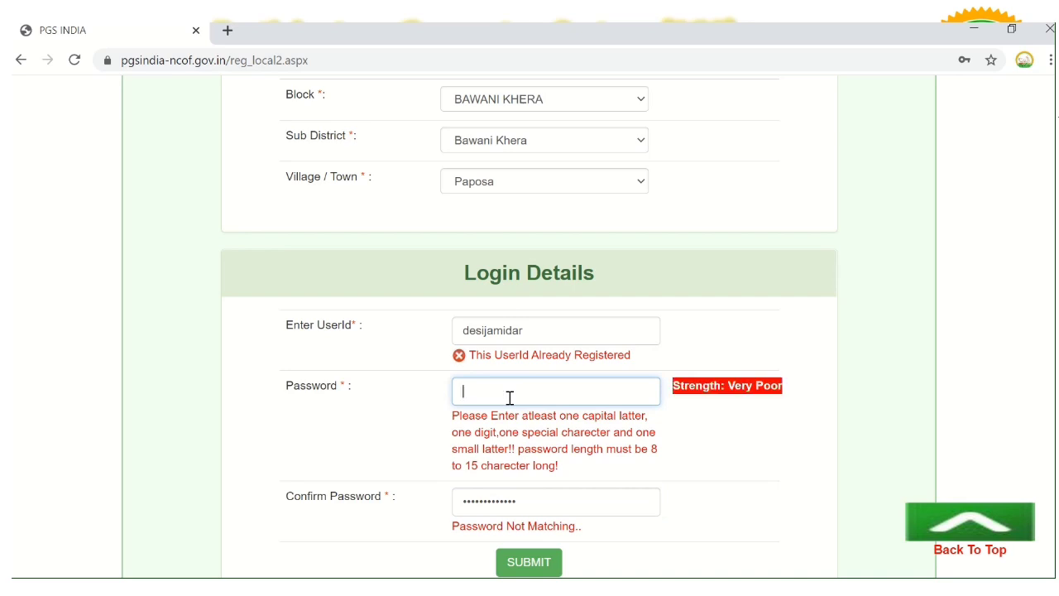
pyautogui.write('•••••')
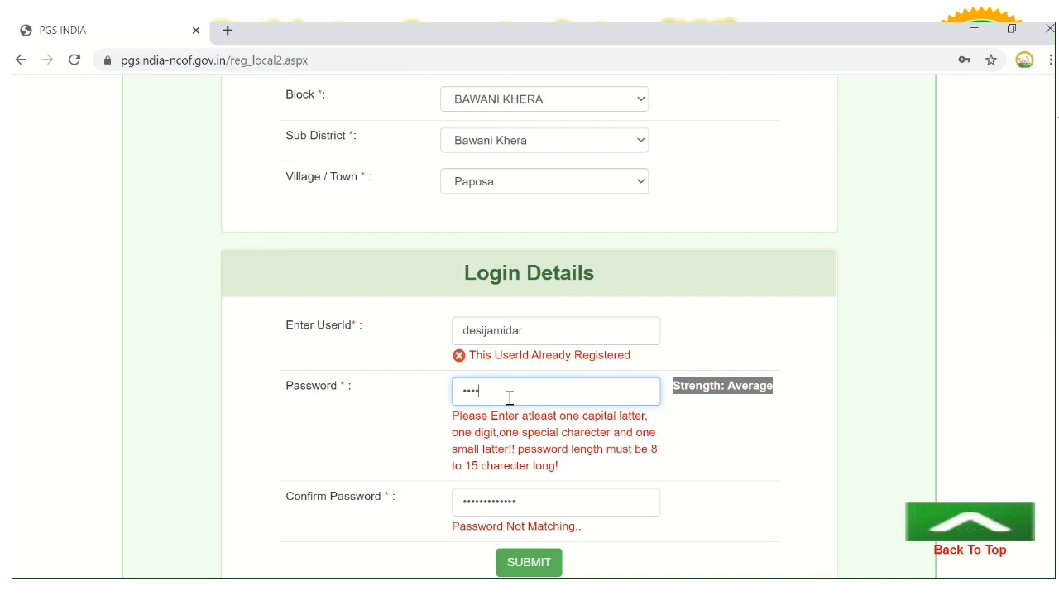
pyautogui.press('BackSpace')
pyautogui.press('BackSpace')
pyautogui.press('BackSpace')
pyautogui.press('BackSpace')
pyautogui.press('BackSpace')
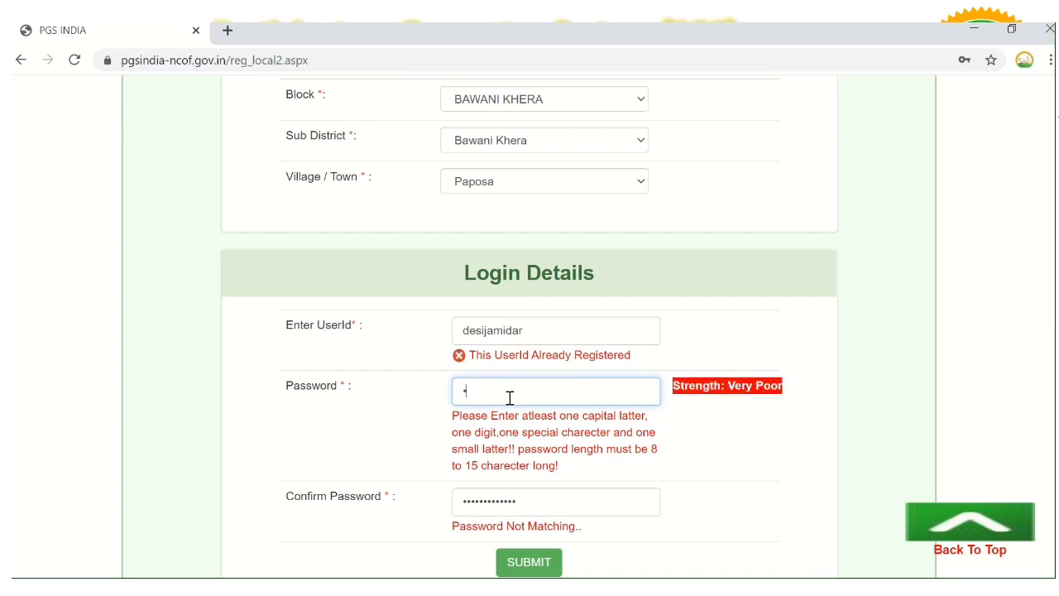
pyautogui.write('•••••')
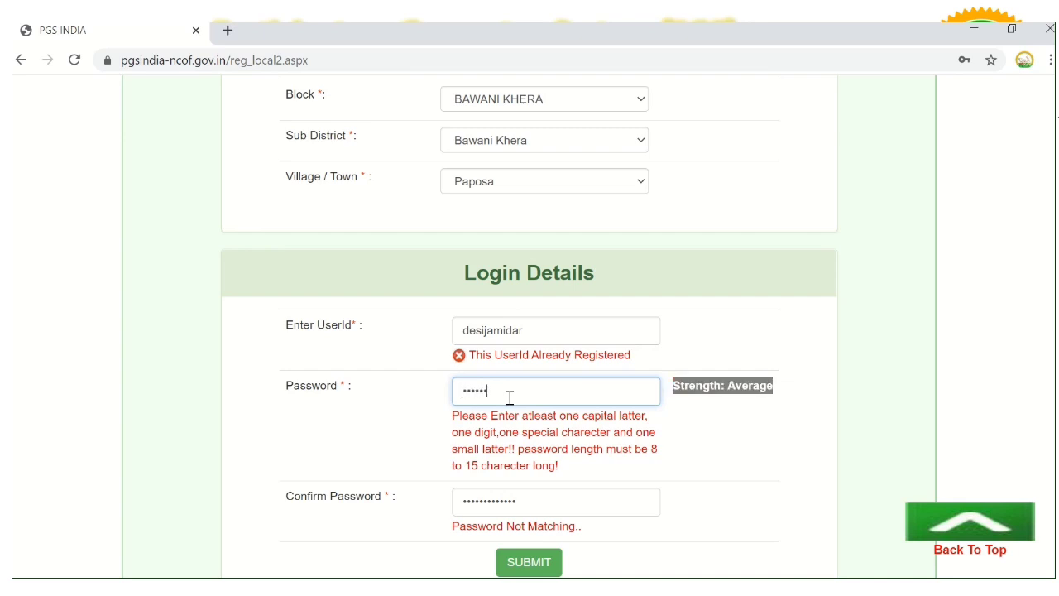
pyautogui.write('•••')
pyautogui.click(538, 494)
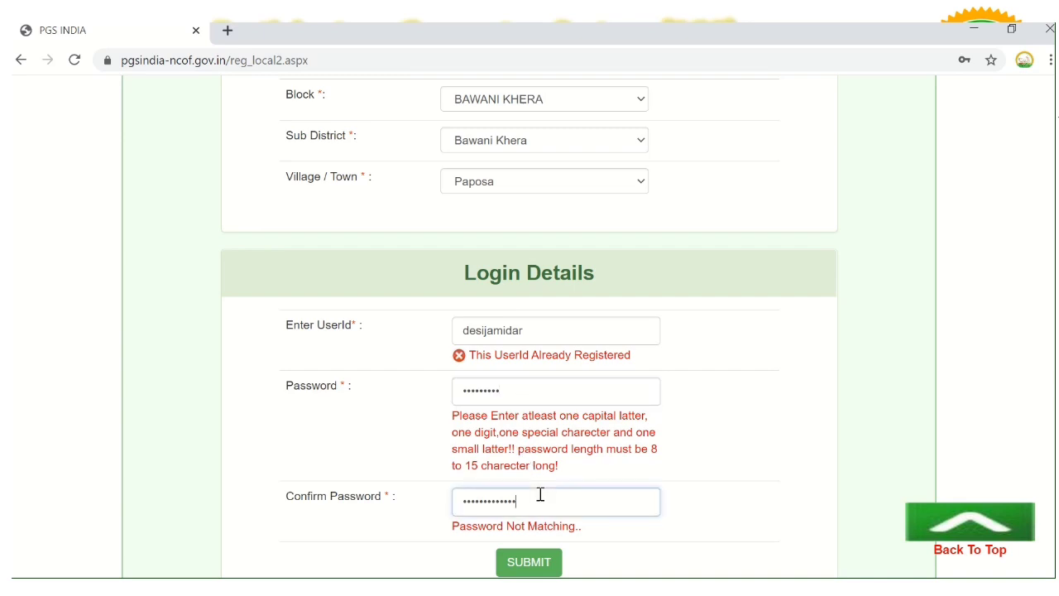
pyautogui.press('BackSpace')
pyautogui.press('BackSpace')
pyautogui.press('BackSpace')
pyautogui.press('BackSpace')
pyautogui.press('BackSpace')
pyautogui.press('BackSpace')
pyautogui.press('BackSpace')
pyautogui.press('BackSpace')
pyautogui.press('BackSpace')
pyautogui.write('•')
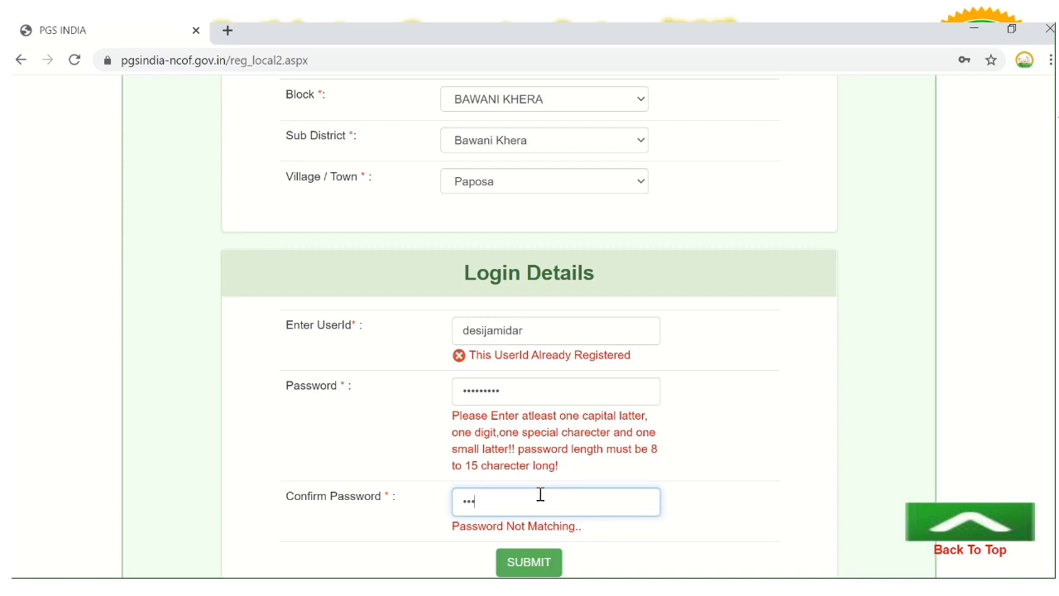
pyautogui.write('••••••••')
pyautogui.click(663, 480)
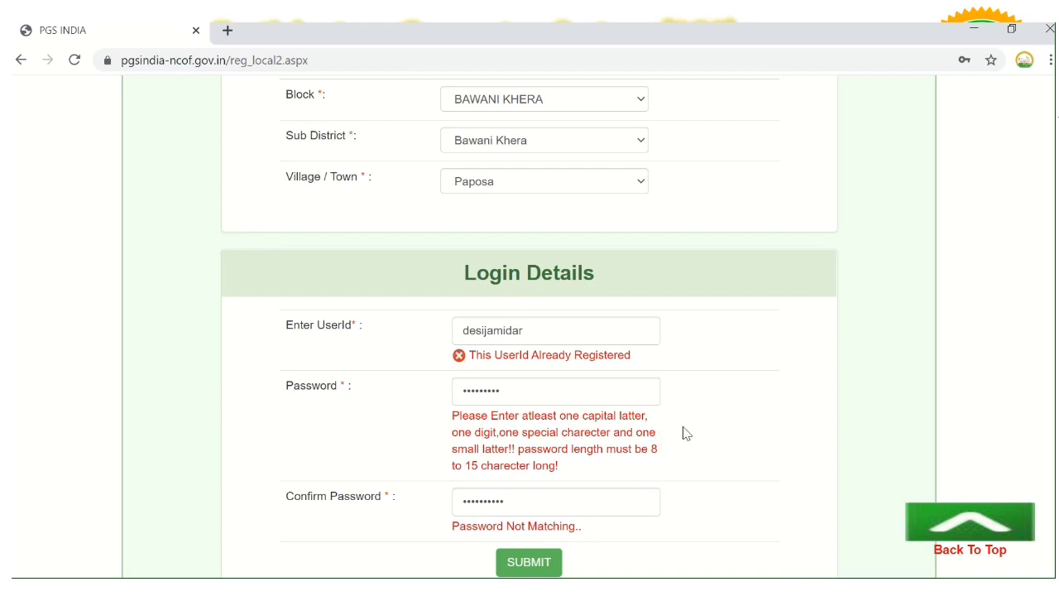
# Re-enter the password and a matching confirmation password
pyautogui.click(527, 393)
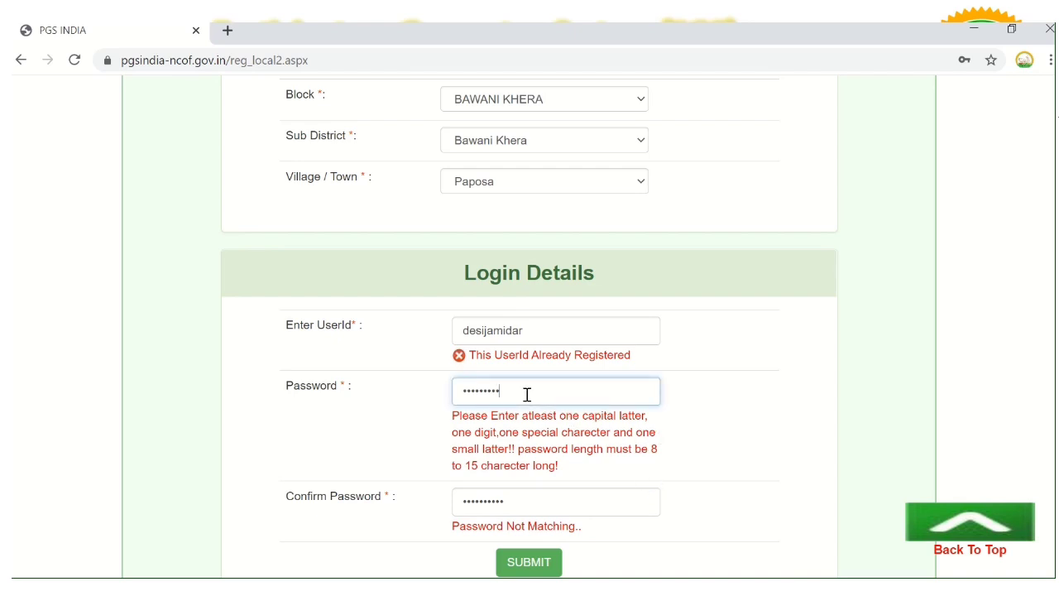
pyautogui.press('BackSpace')
pyautogui.press('BackSpace')
pyautogui.press('BackSpace')
pyautogui.press('BackSpace')
pyautogui.press('BackSpace')
pyautogui.press('BackSpace')
pyautogui.press('BackSpace')
pyautogui.press('BackSpace')
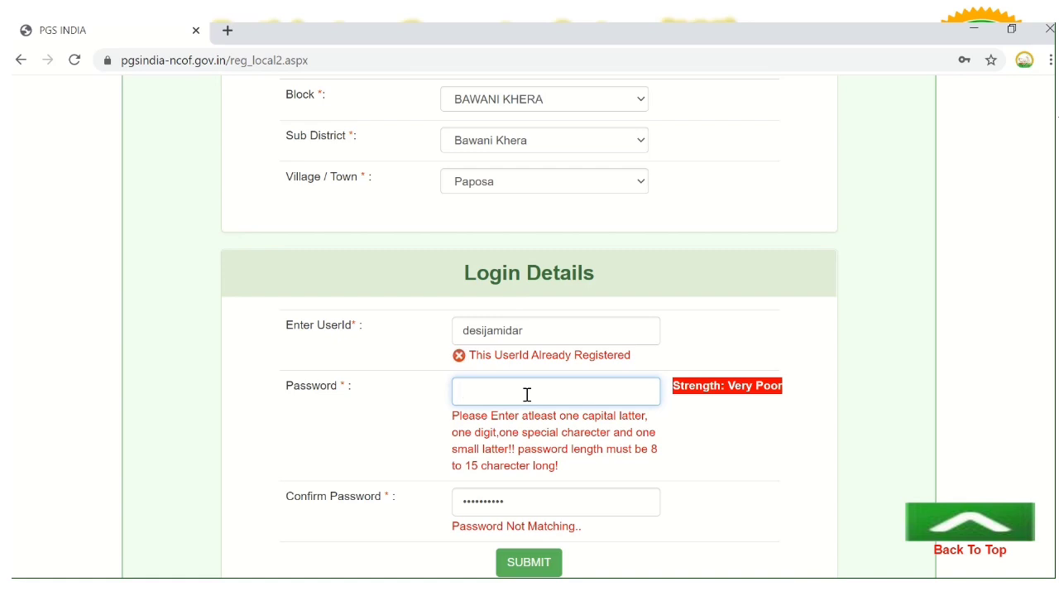
pyautogui.click(525, 506)
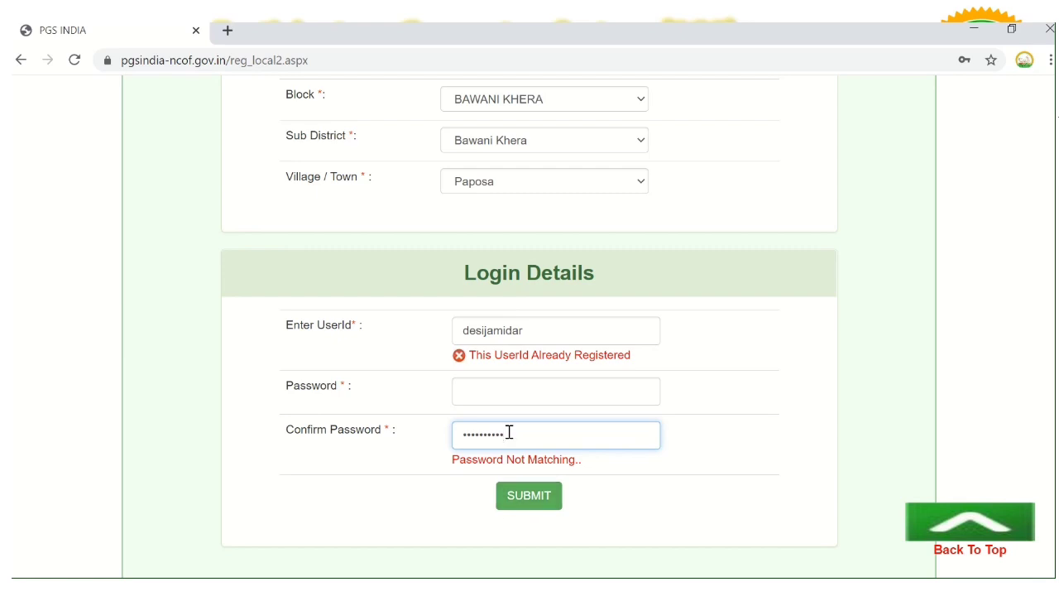
pyautogui.press('BackSpace')
pyautogui.press('BackSpace')
pyautogui.press('BackSpace')
pyautogui.press('BackSpace')
pyautogui.press('BackSpace')
pyautogui.press('BackSpace')
pyautogui.press('BackSpace')
pyautogui.press('BackSpace')
pyautogui.press('BackSpace')
pyautogui.click(494, 392)
pyautogui.write('•')
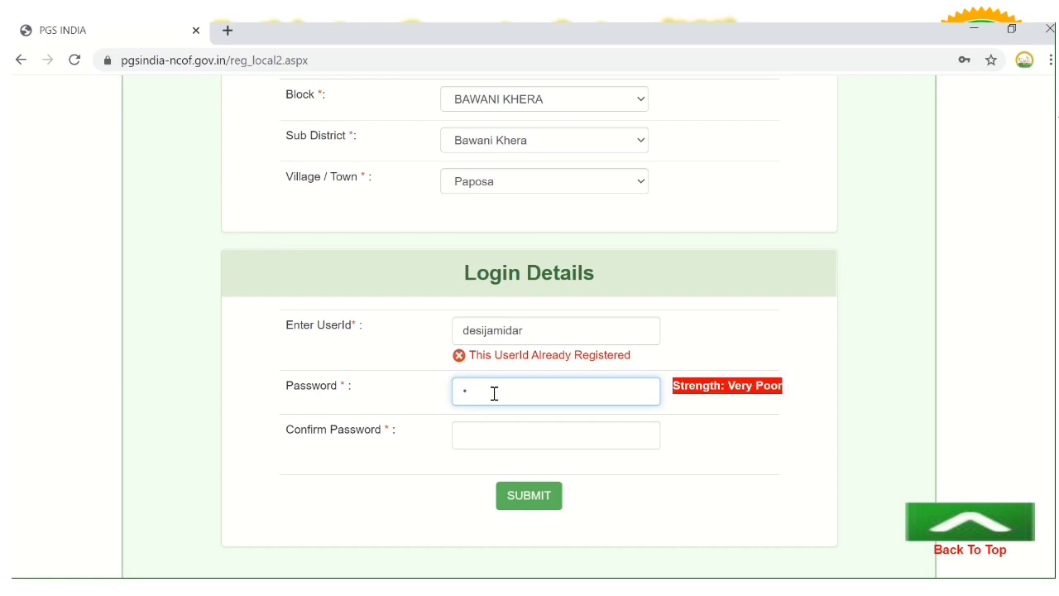
pyautogui.write('•••••••')
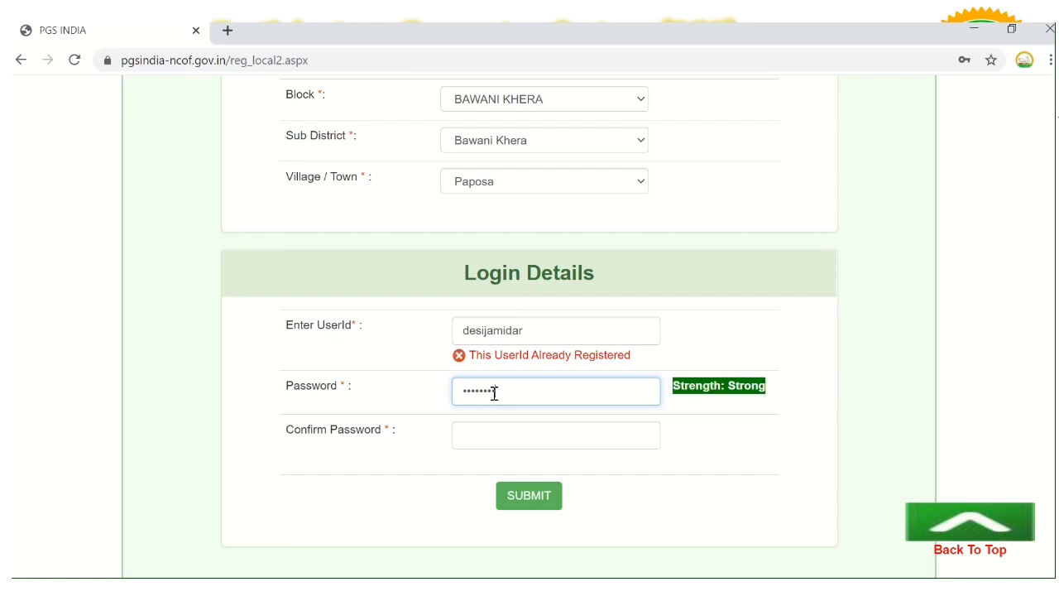
pyautogui.click(494, 430)
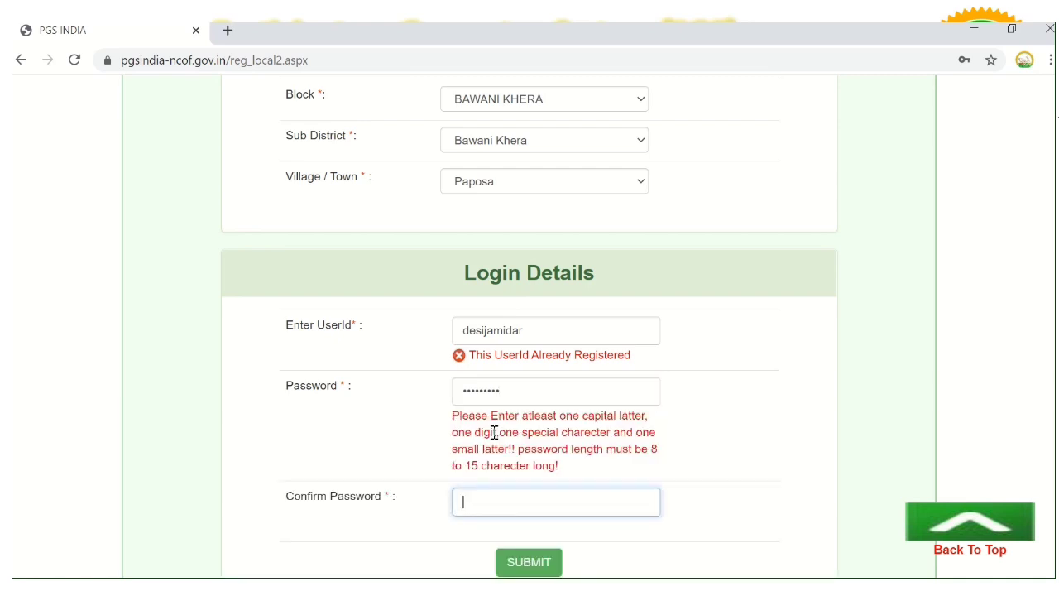
pyautogui.click(512, 394)
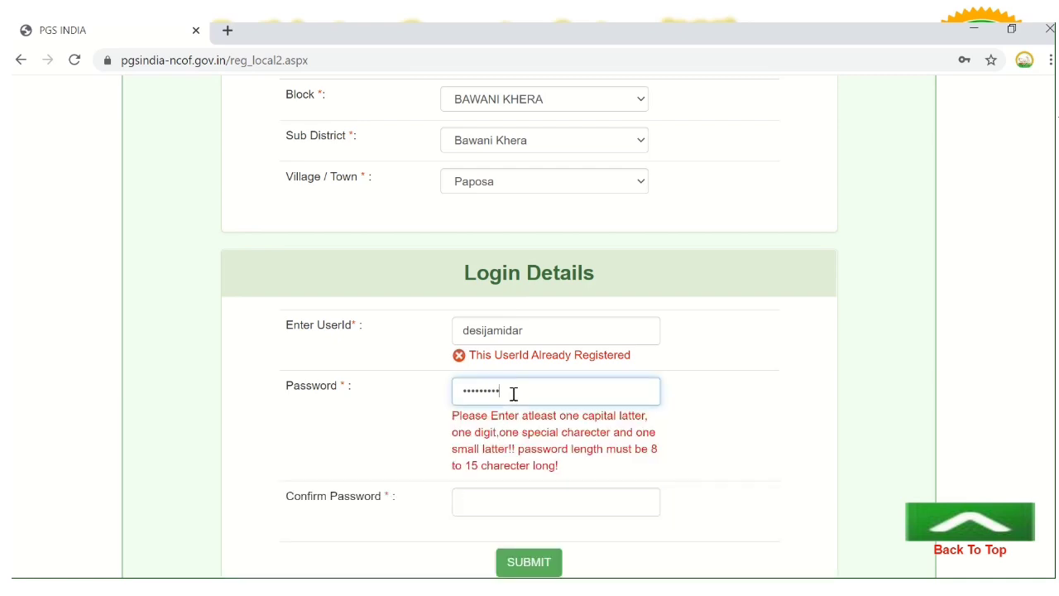
pyautogui.write('•')
pyautogui.click(506, 501)
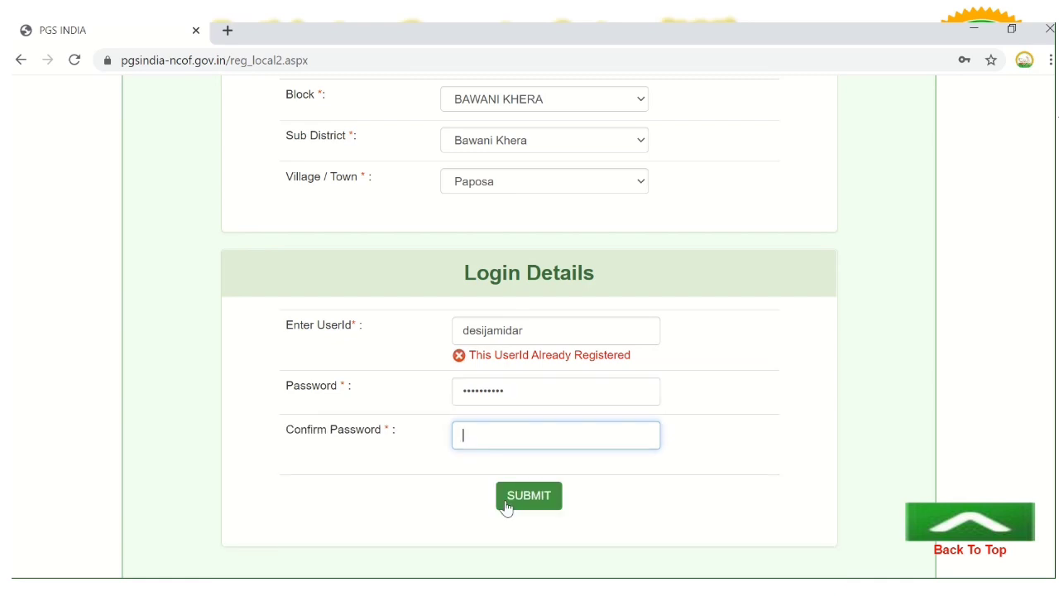
pyautogui.write('••••••••••')
pyautogui.click(698, 444)
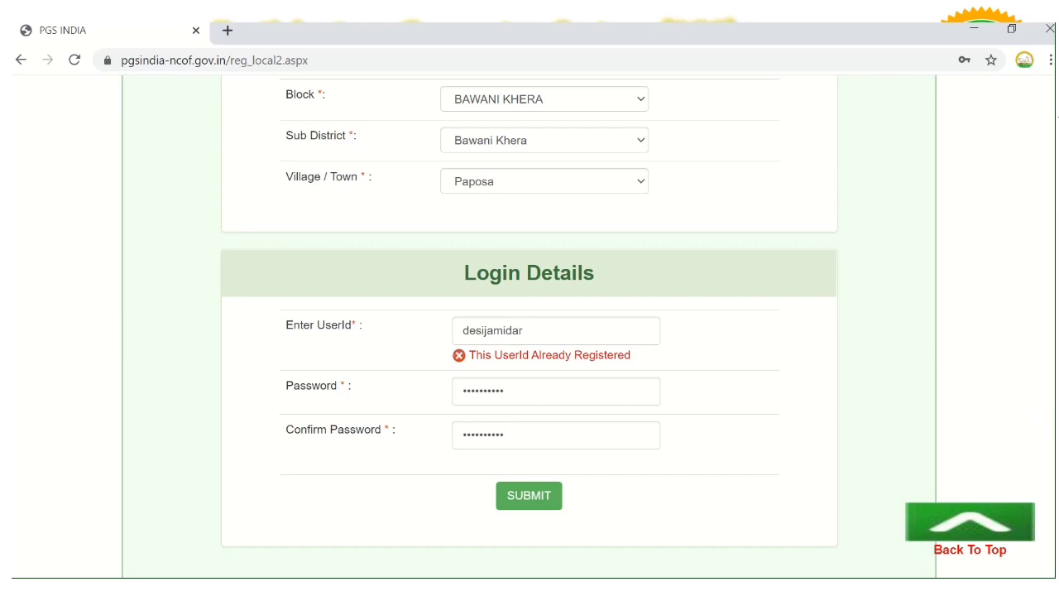
# Open the portal's Local Group Login form
pyautogui.scroll(8, 530, 326)
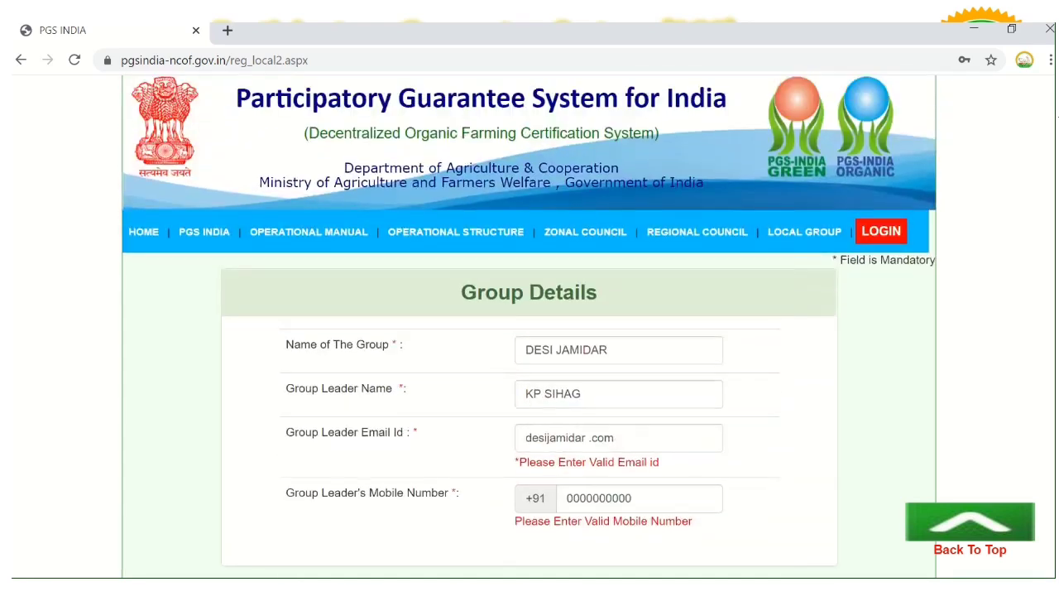
pyautogui.click(890, 259)
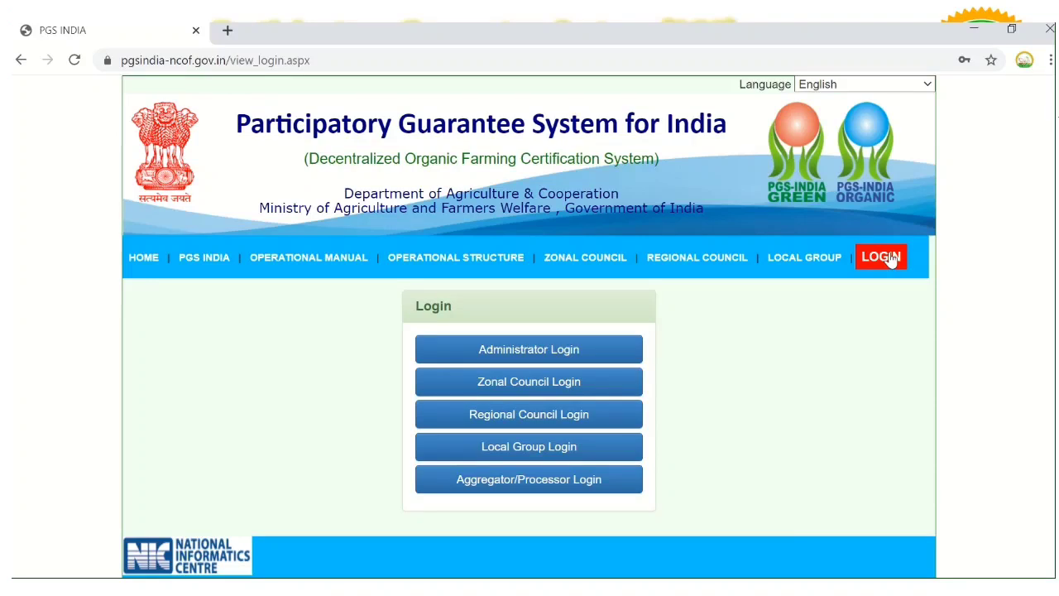
pyautogui.click(563, 442)
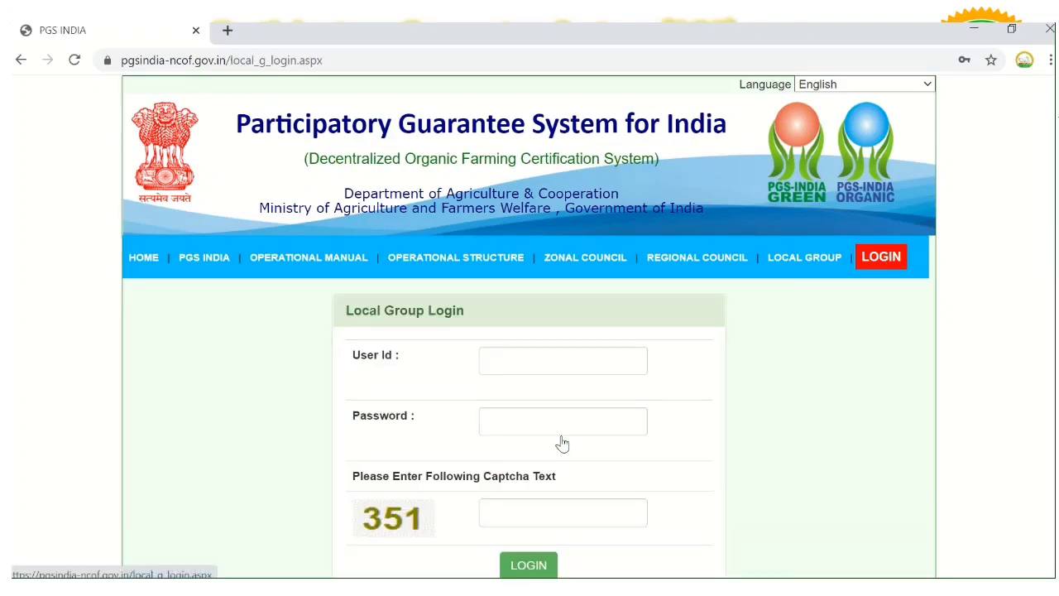
# Sign in with the group's user ID, password and the captcha text
pyautogui.click(520, 371)
pyautogui.write('dei')
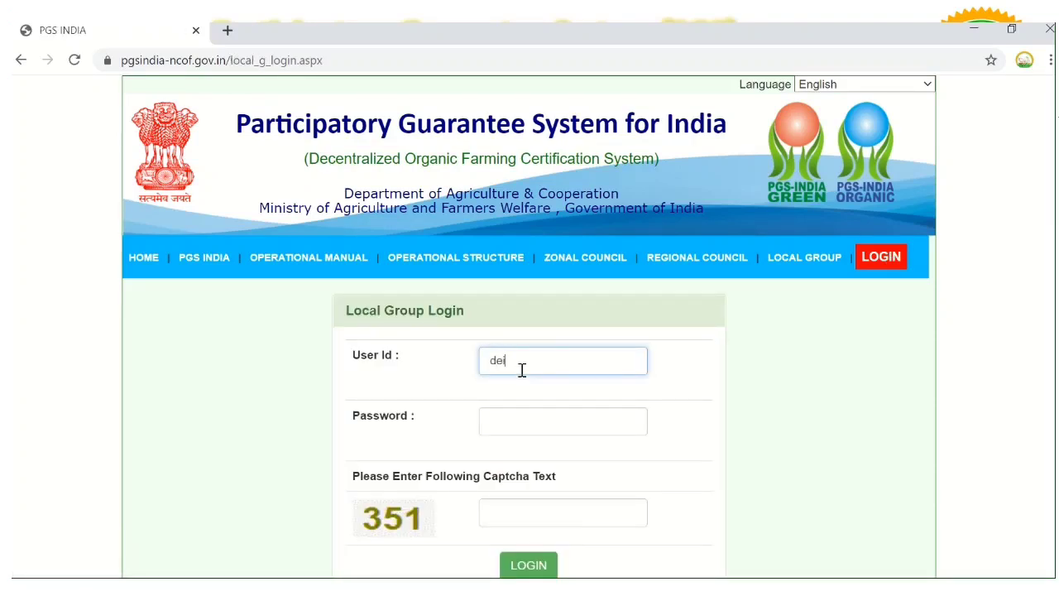
pyautogui.write('sijamidar')
pyautogui.click(525, 421)
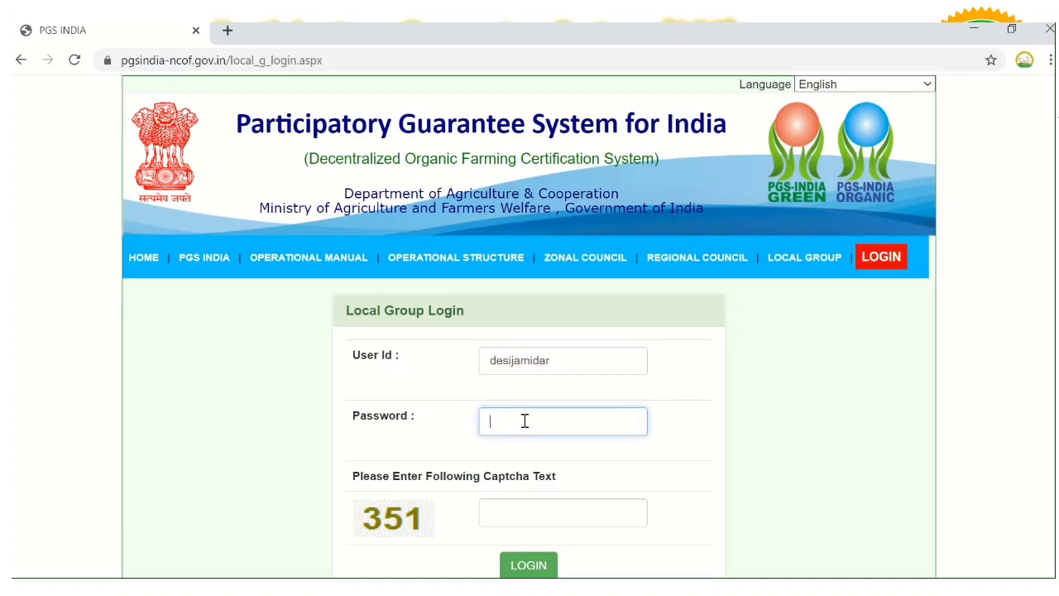
pyautogui.write('••••••••')
pyautogui.click(504, 517)
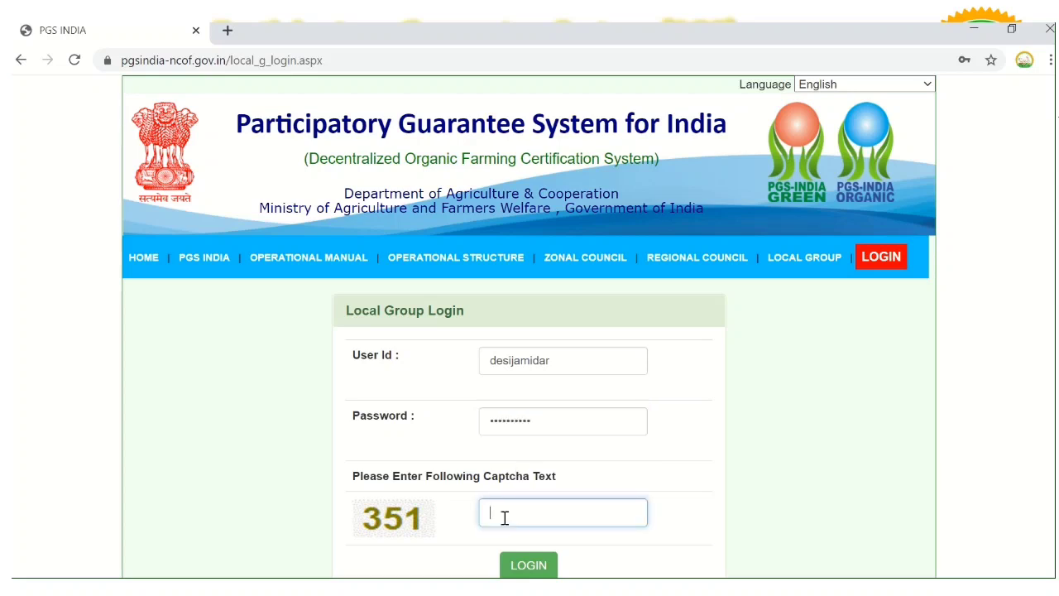
pyautogui.write('351')
pyautogui.click(512, 568)
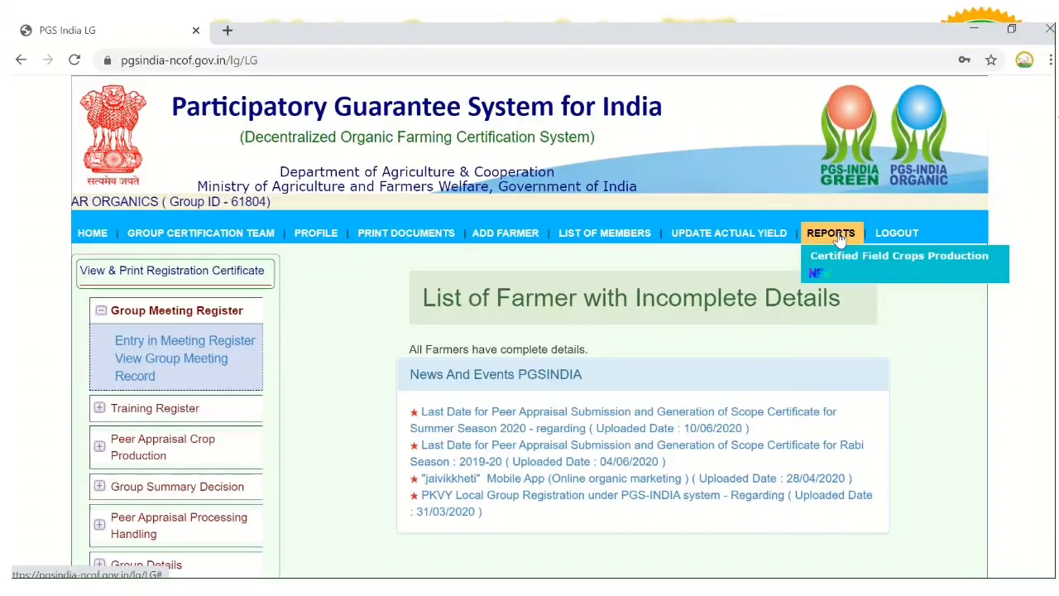
# View the LIST OF MEMBERS table, return, then open the ADD FARMER Farm History Sheet
pyautogui.click(606, 243)
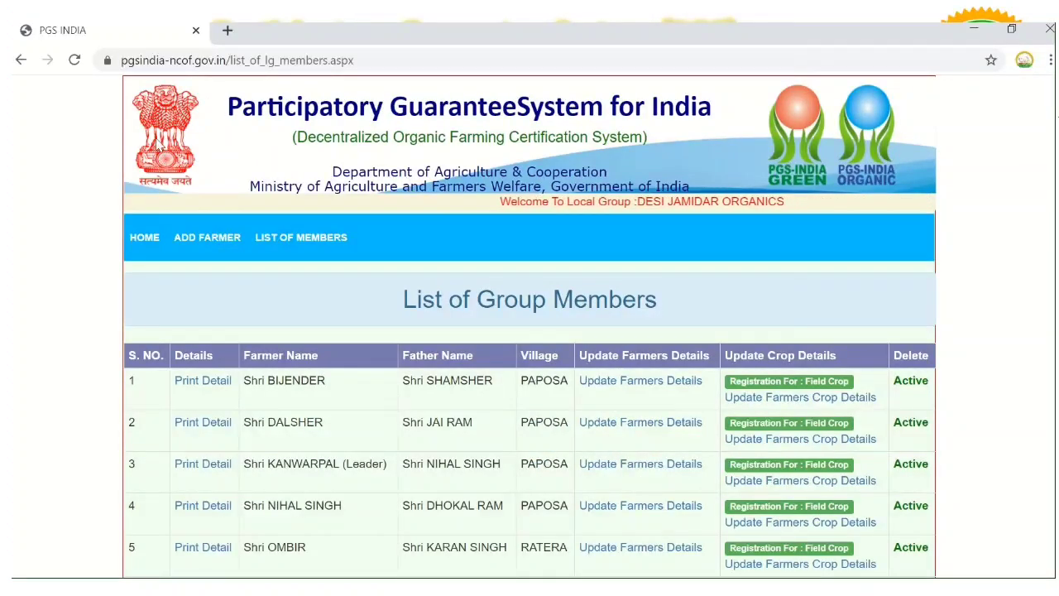
pyautogui.click(22, 61)
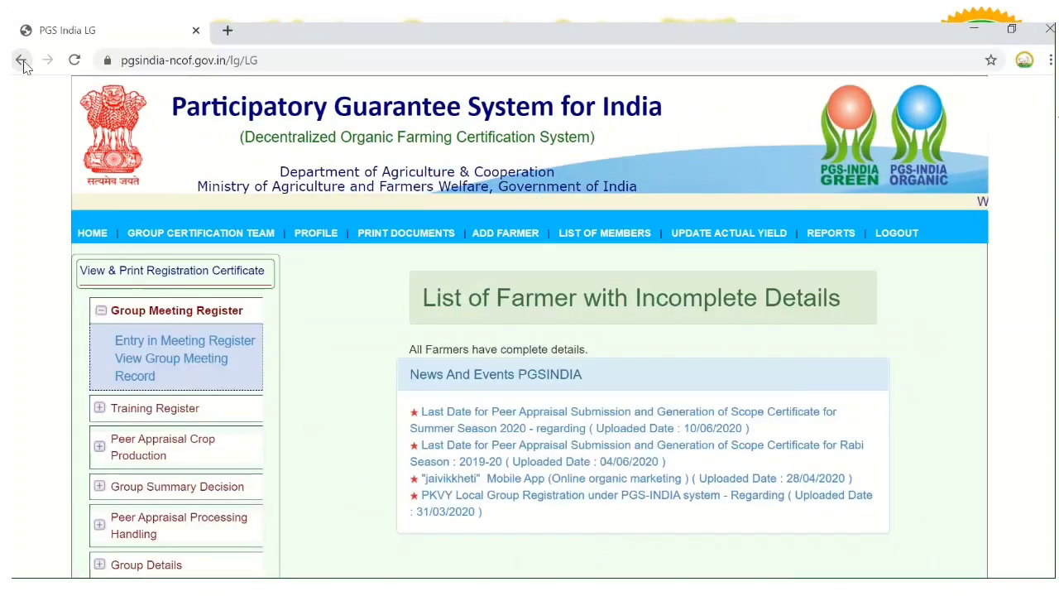
pyautogui.click(519, 238)
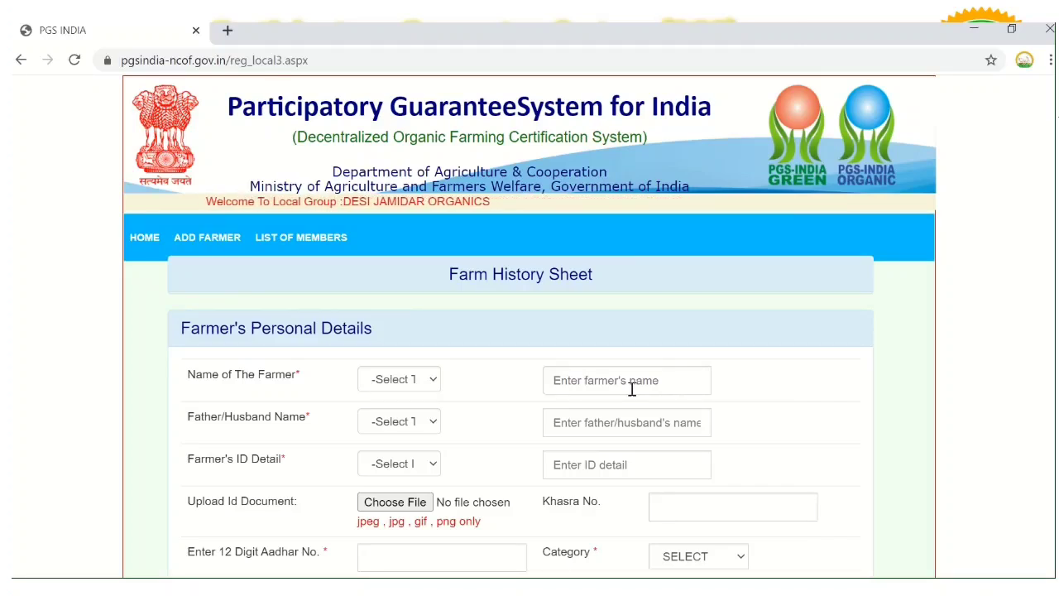
# Set the farmer's title to Mr., enter a farmer name, and look through the form
pyautogui.click(429, 382)
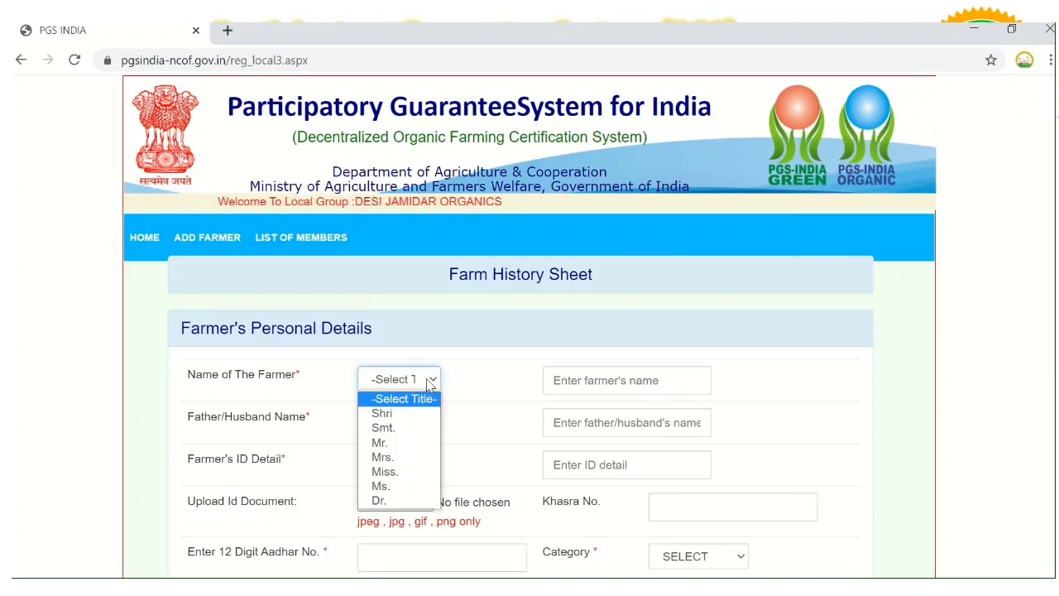
pyautogui.click(411, 444)
pyautogui.click(571, 375)
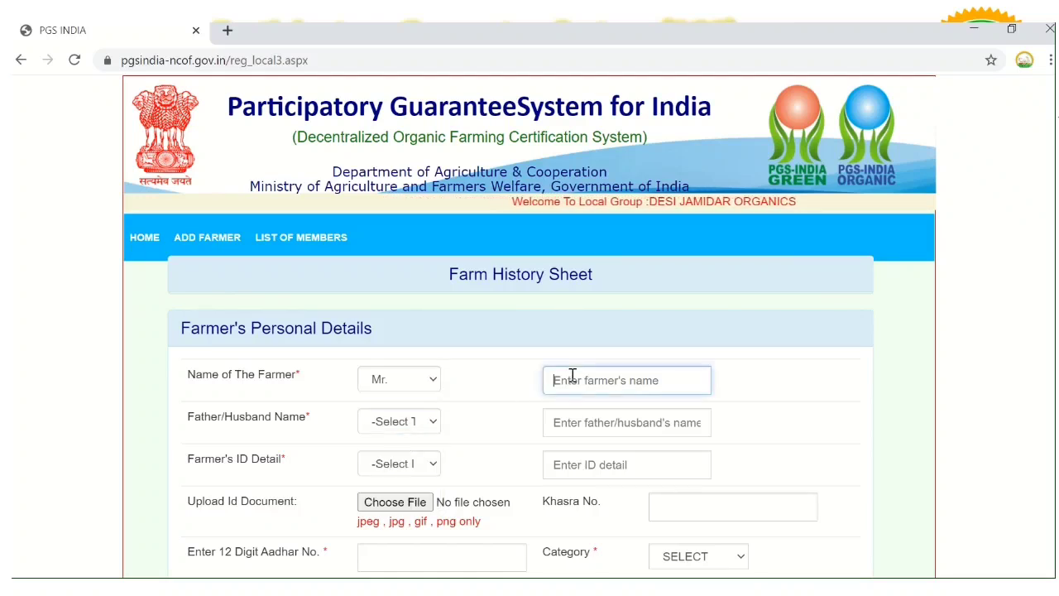
pyautogui.write('jabesh')
pyautogui.press('BackSpace')
pyautogui.press('BackSpace')
pyautogui.press('BackSpace')
pyautogui.press('BackSpace')
pyautogui.press('BackSpace')
pyautogui.press('BackSpace')
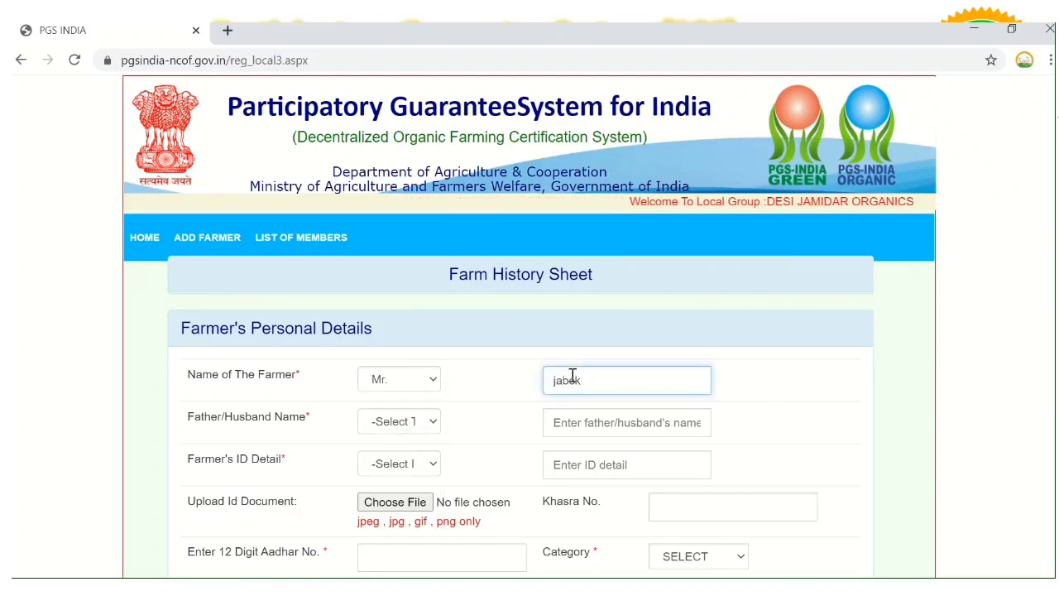
pyautogui.write('Ramesh')
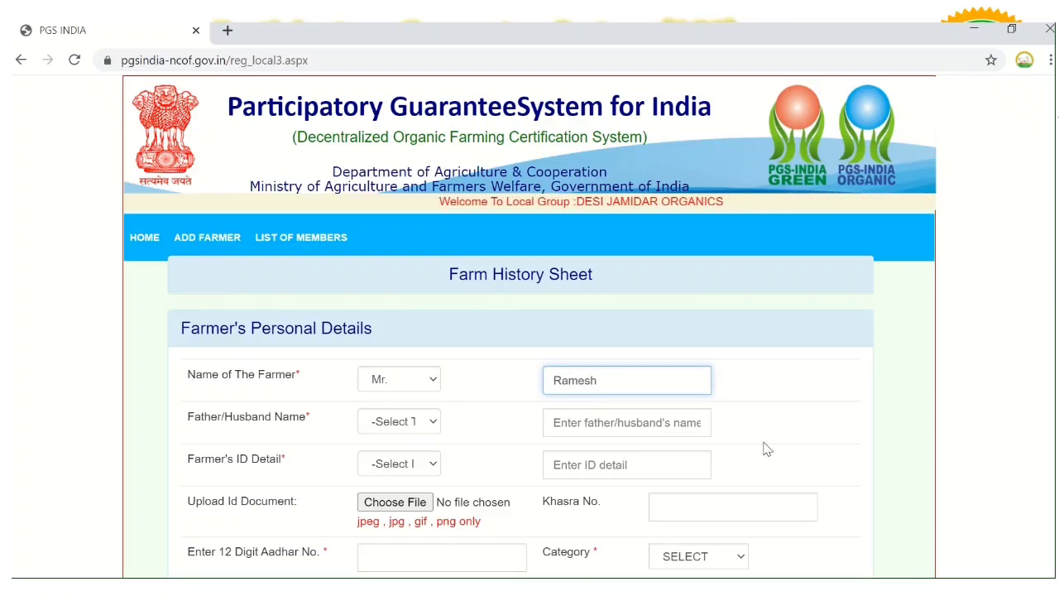
pyautogui.scroll(-3, 530, 326)
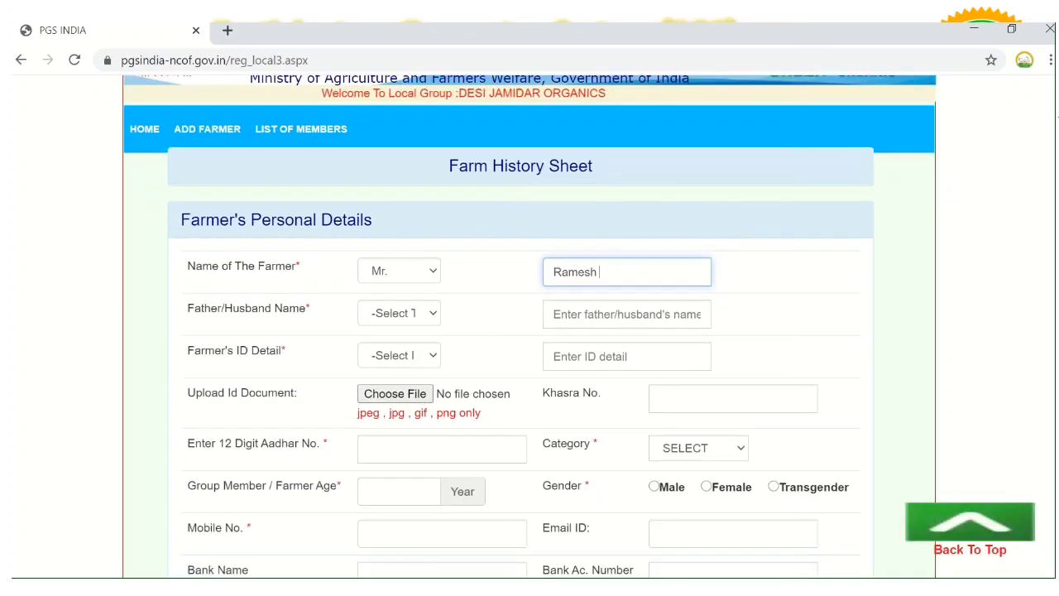
pyautogui.scroll(-2, 529, 327)
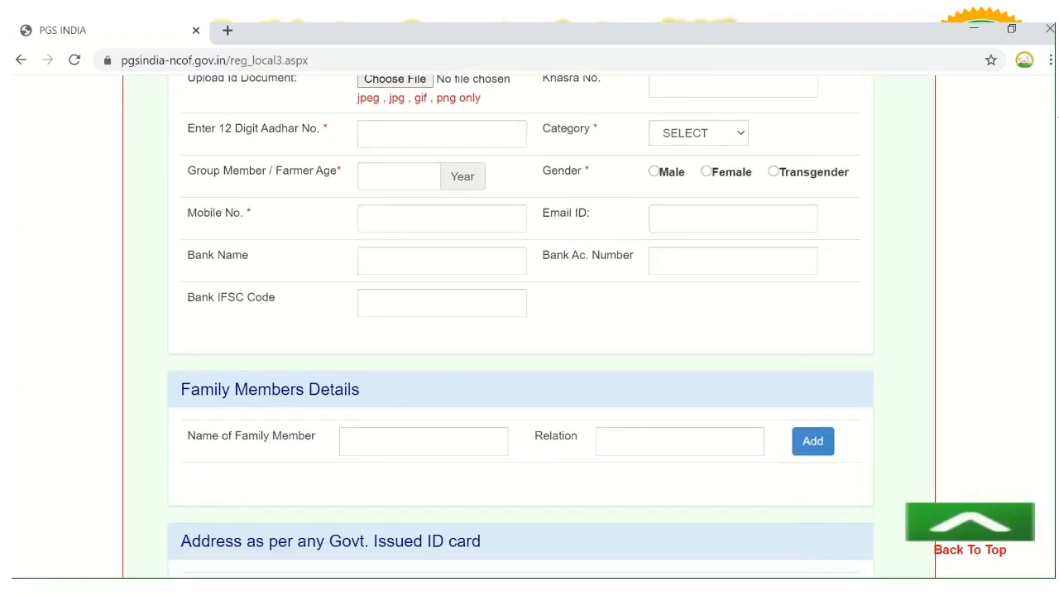
pyautogui.scroll(-1, 529, 326)
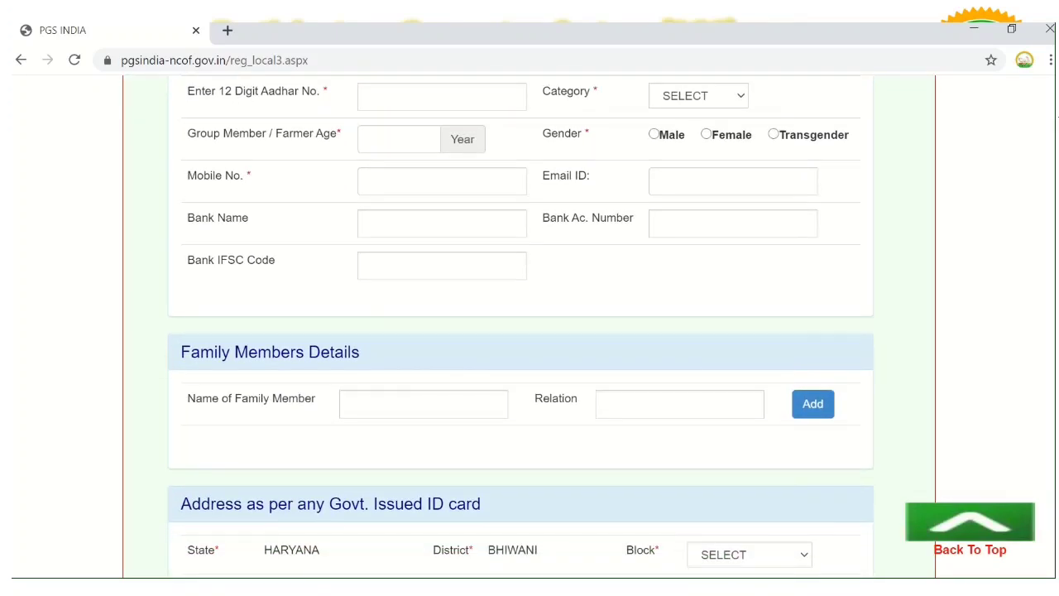
pyautogui.scroll(4, 883, 397)
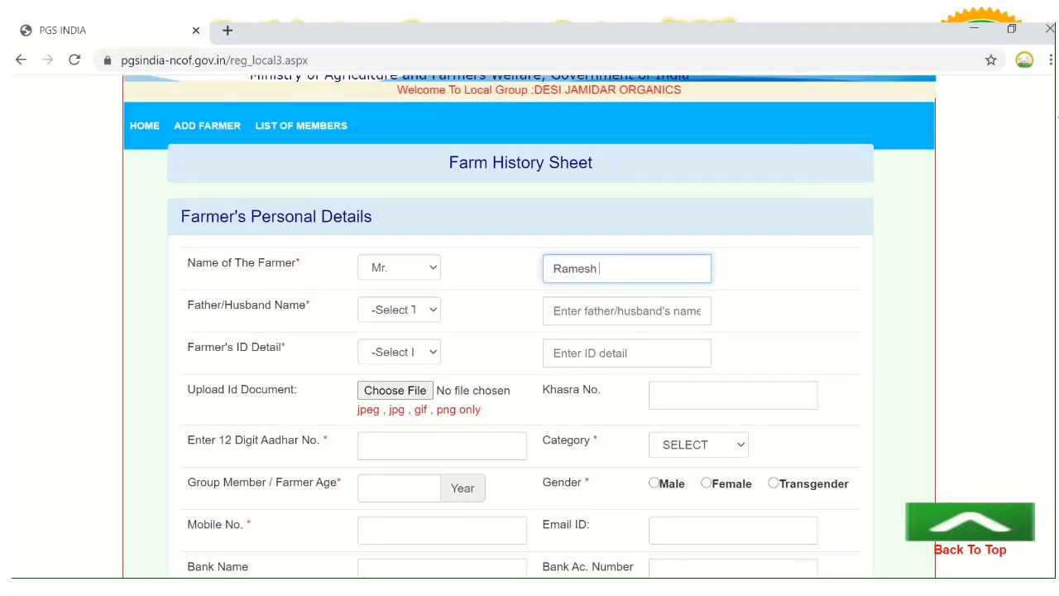
pyautogui.scroll(2, 529, 327)
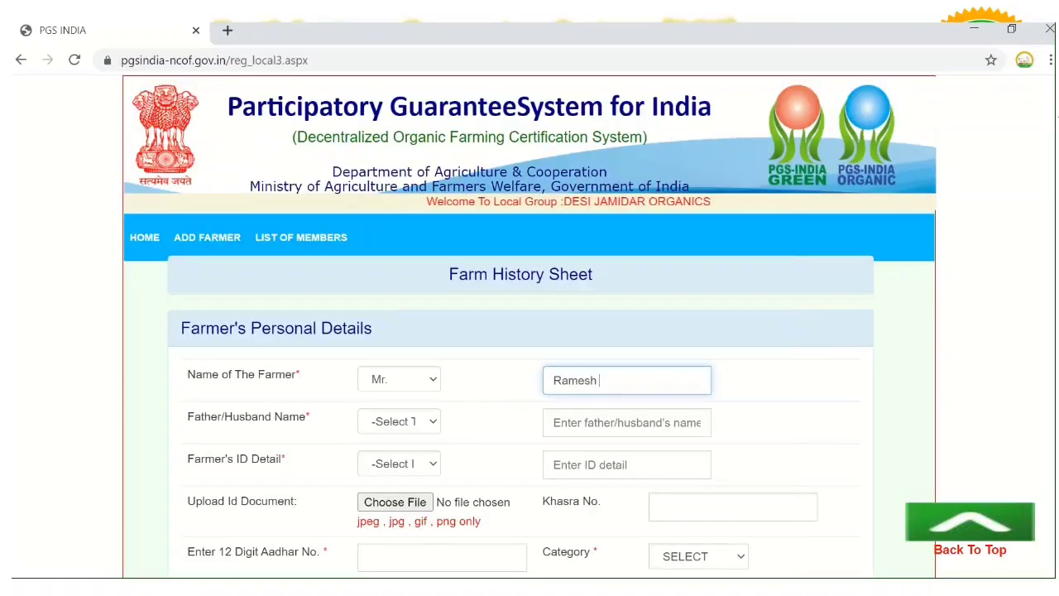
# Leave the form unsubmitted and return to the local group dashboard
pyautogui.click(20, 60)
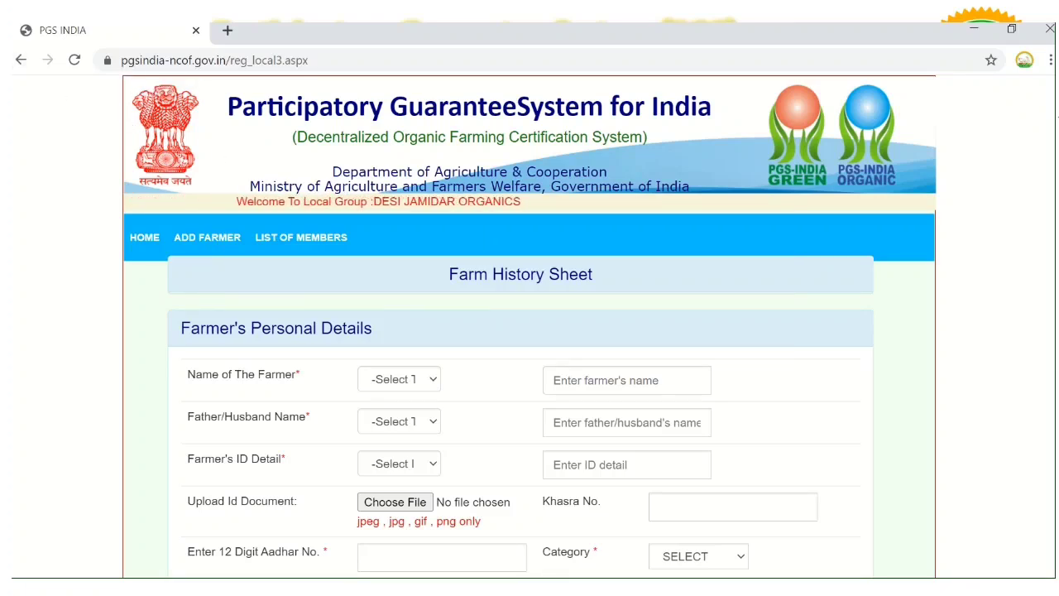
pyautogui.scroll(-10, 979, 330)
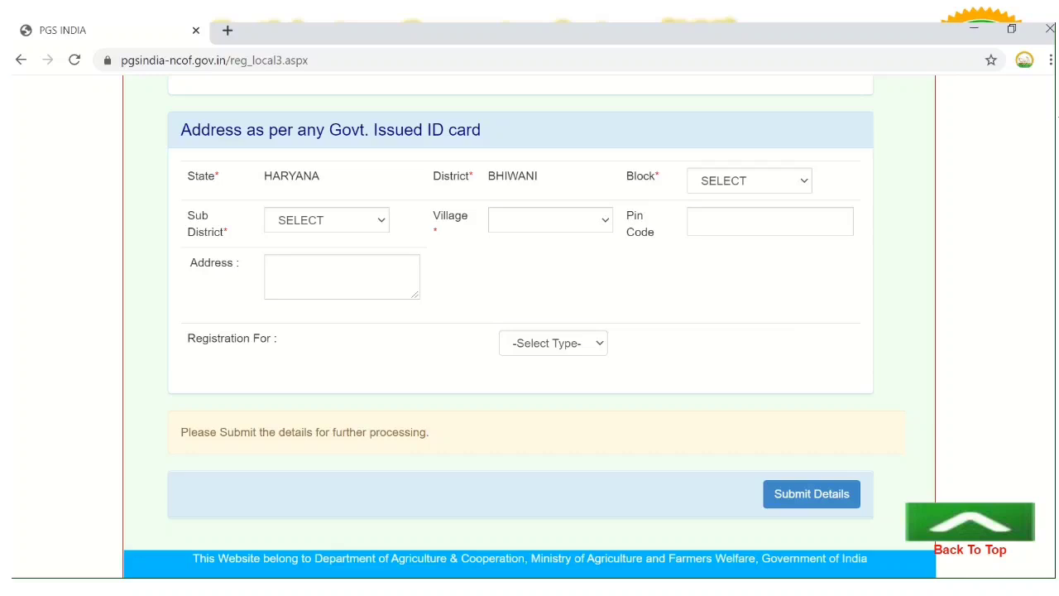
pyautogui.scroll(10, 1051, 107)
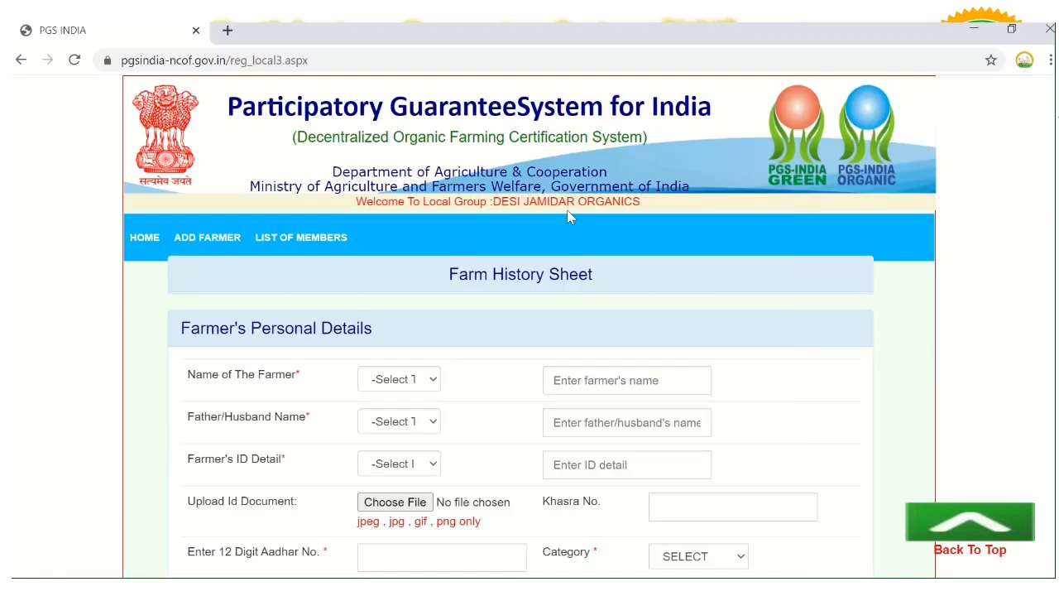
pyautogui.click(22, 61)
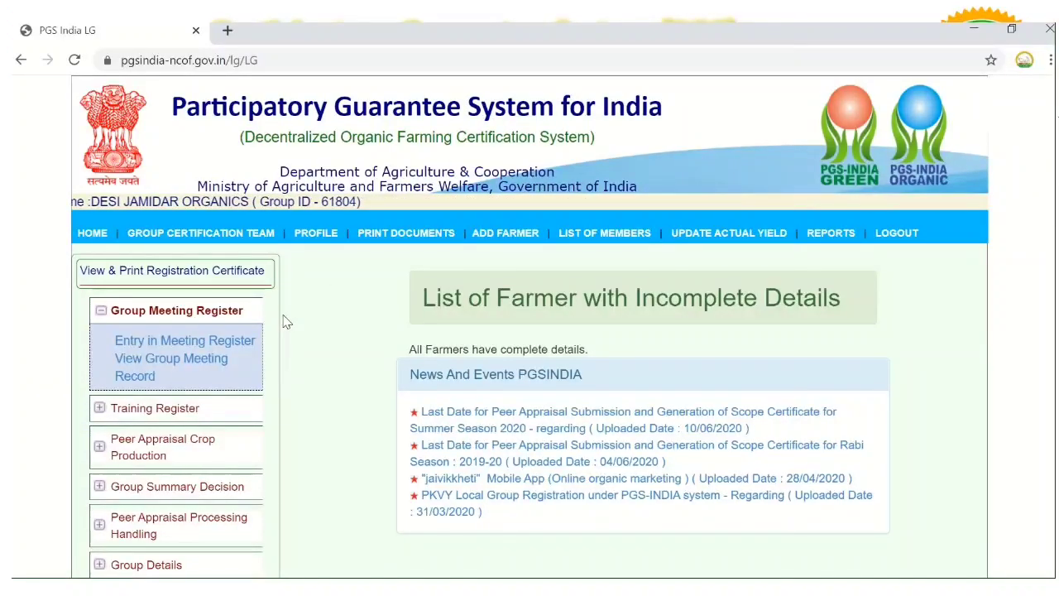
pyautogui.click(178, 352)
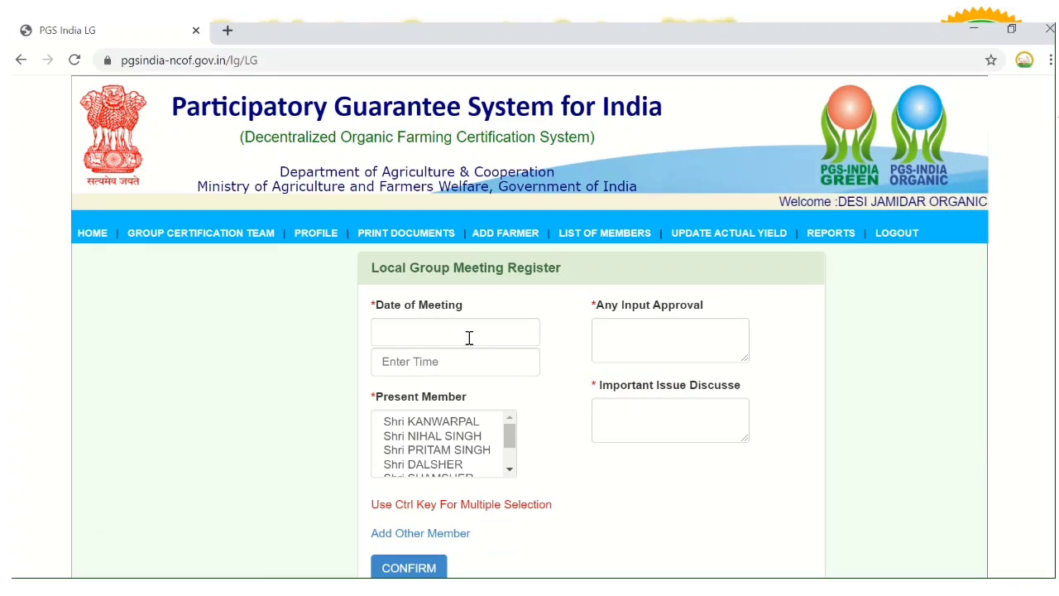
pyautogui.click(103, 237)
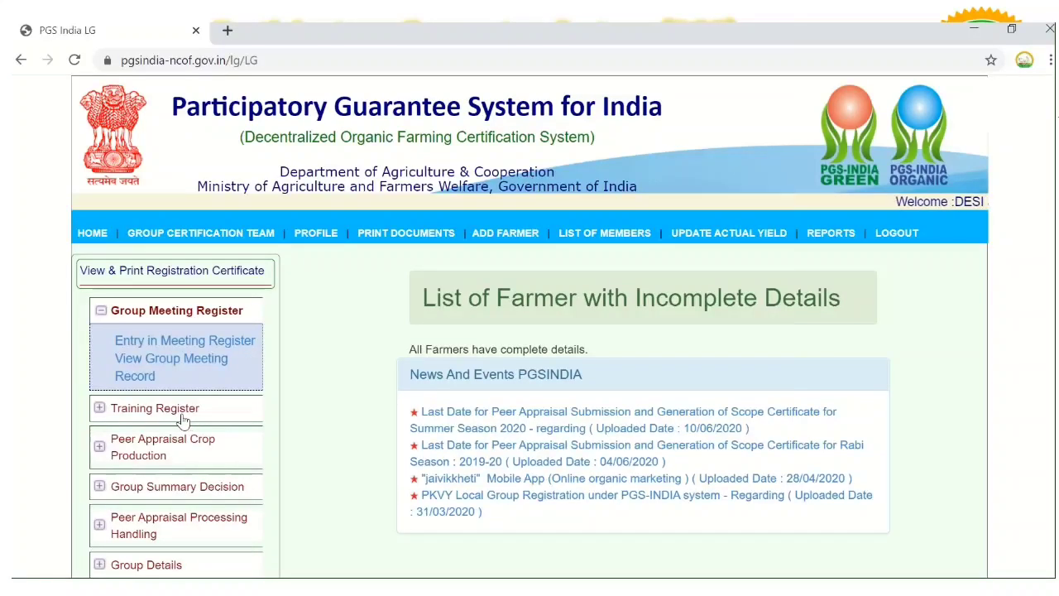
pyautogui.click(180, 413)
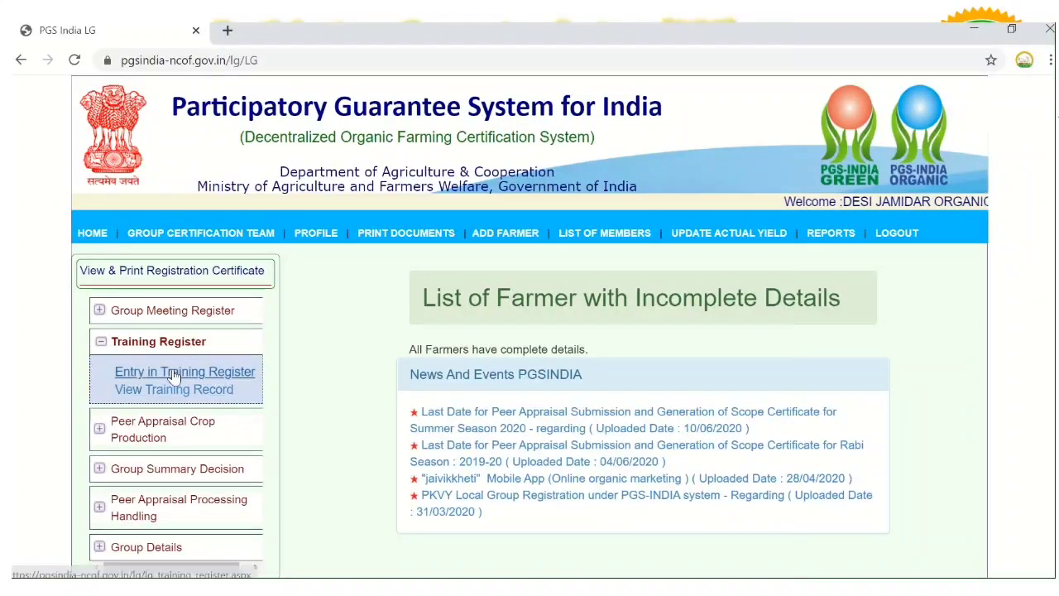
pyautogui.click(174, 375)
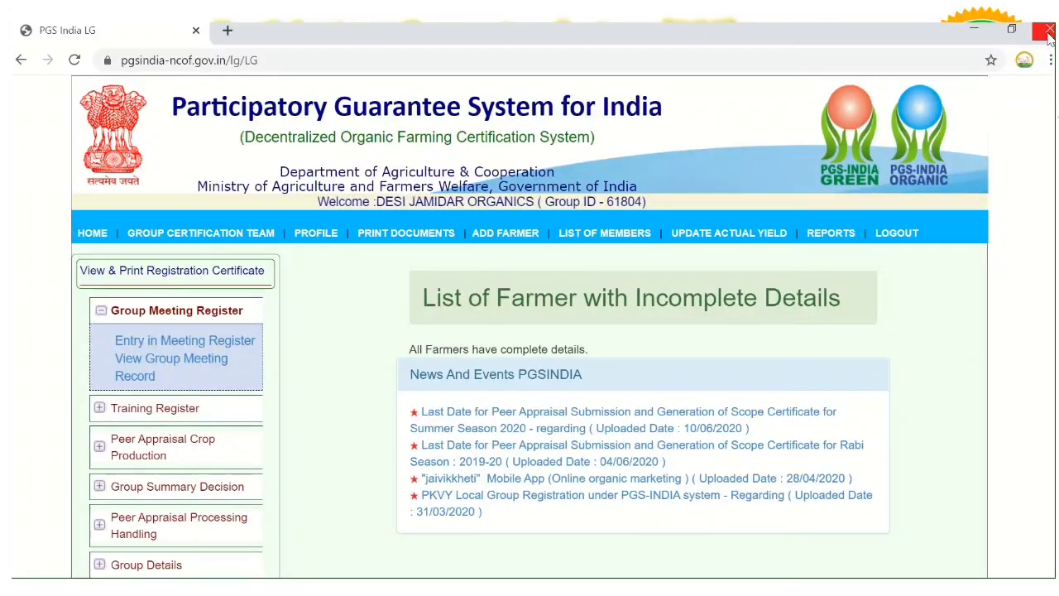
pyautogui.moveTo(506, 35)
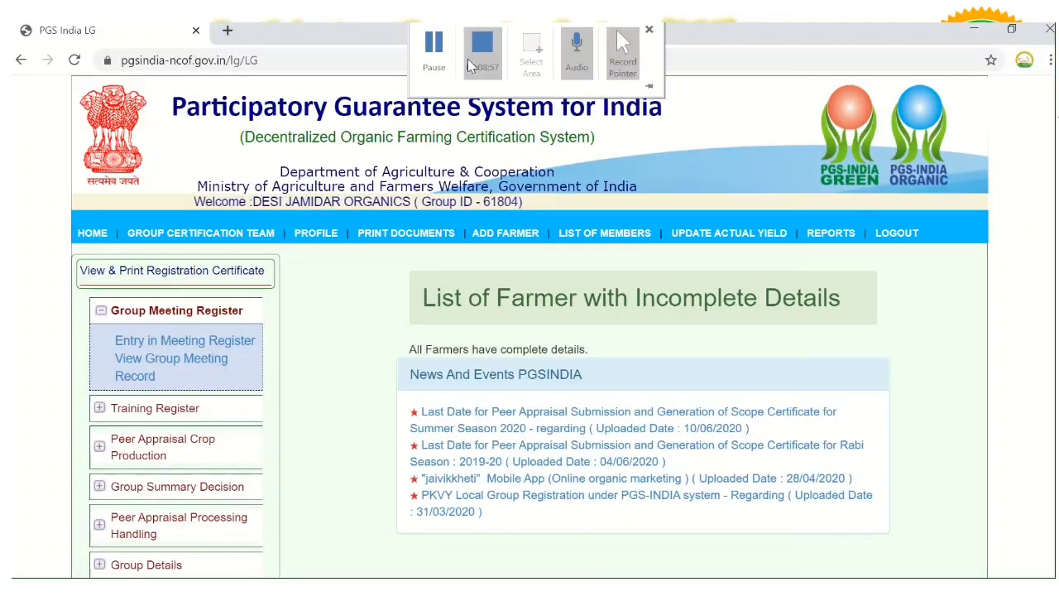